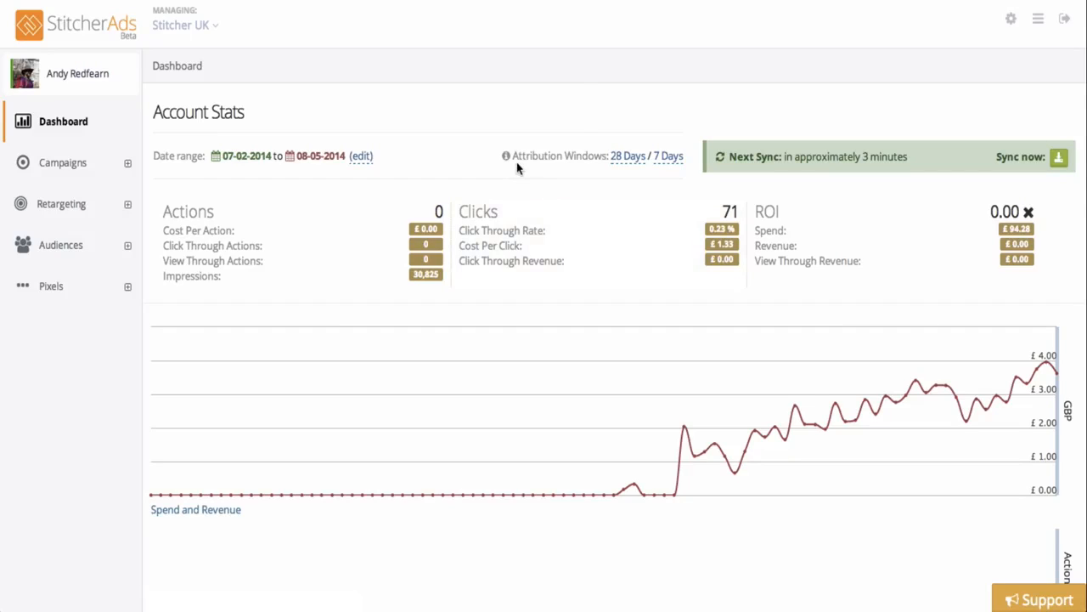
mouse_move(507, 160)
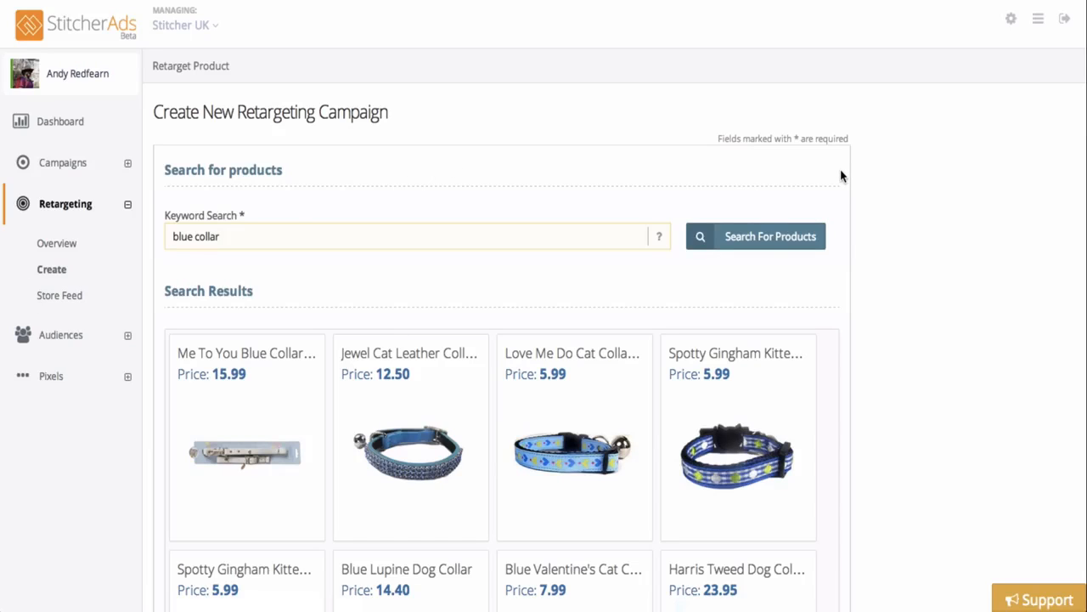
Add the blue Jewel Cat Leather, blue Love Me Do and royal blue Spotty Gingham Kitten collars to the retargeting products.
scroll(841, 176, "down", 1)
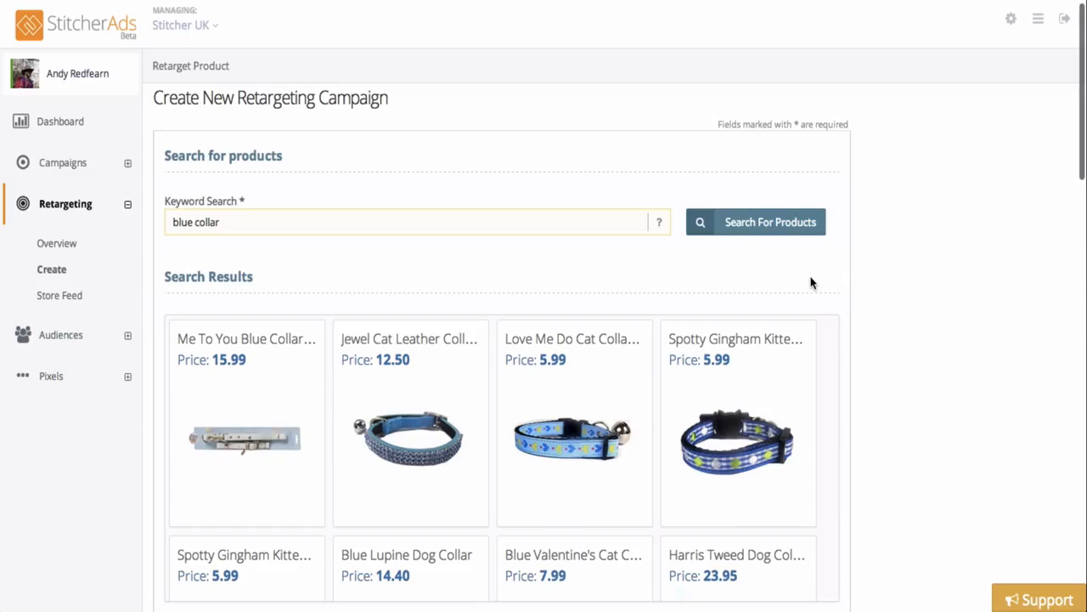
scroll(851, 314, "down", 3)
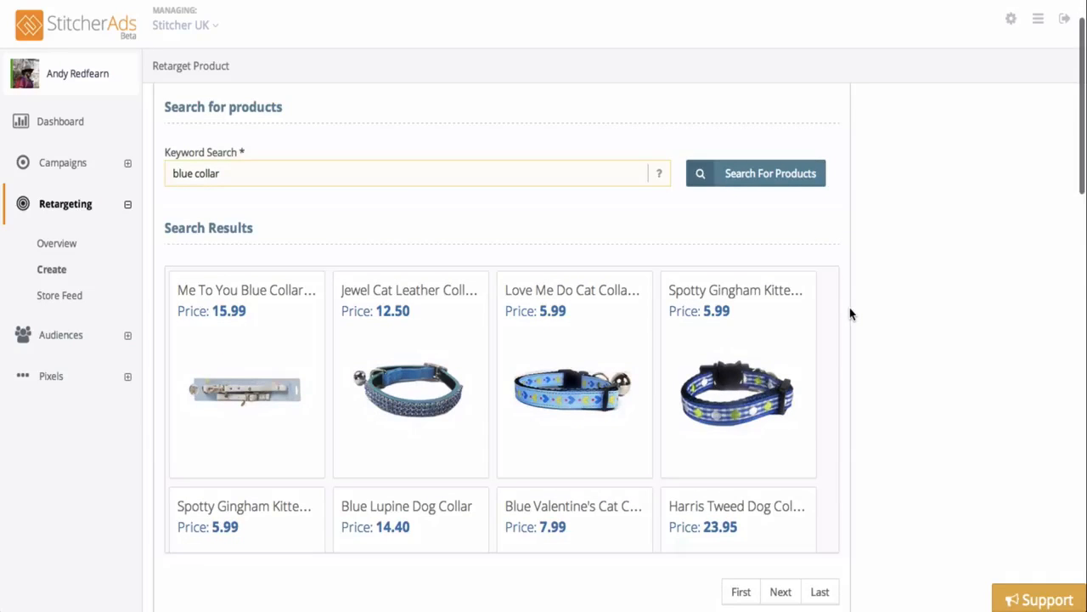
scroll(849, 311, "down", 5)
mouse_move(552, 304)
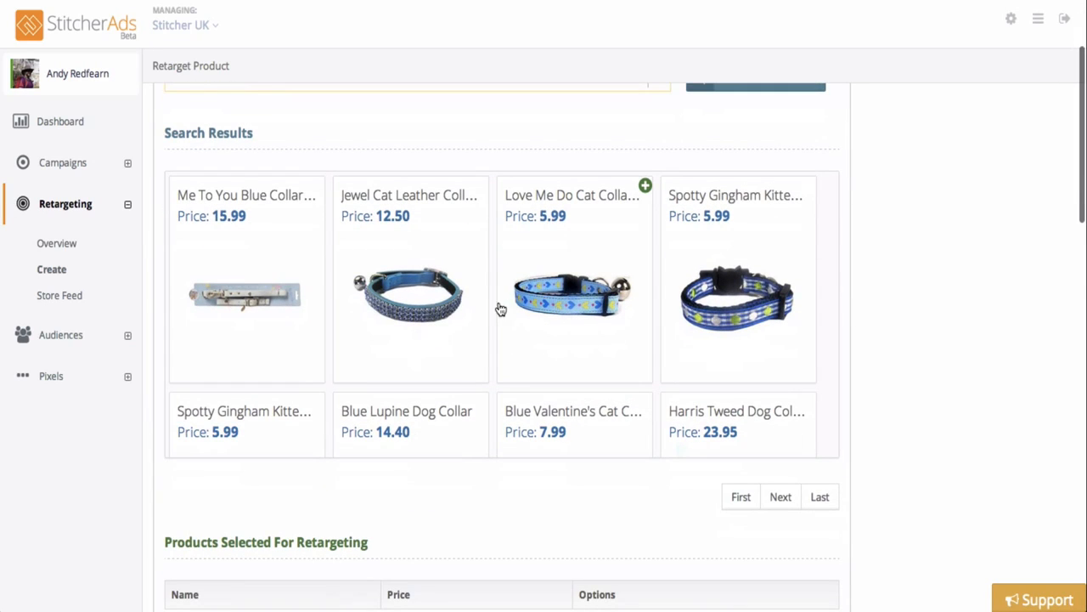
left_click(443, 286)
left_click(595, 291)
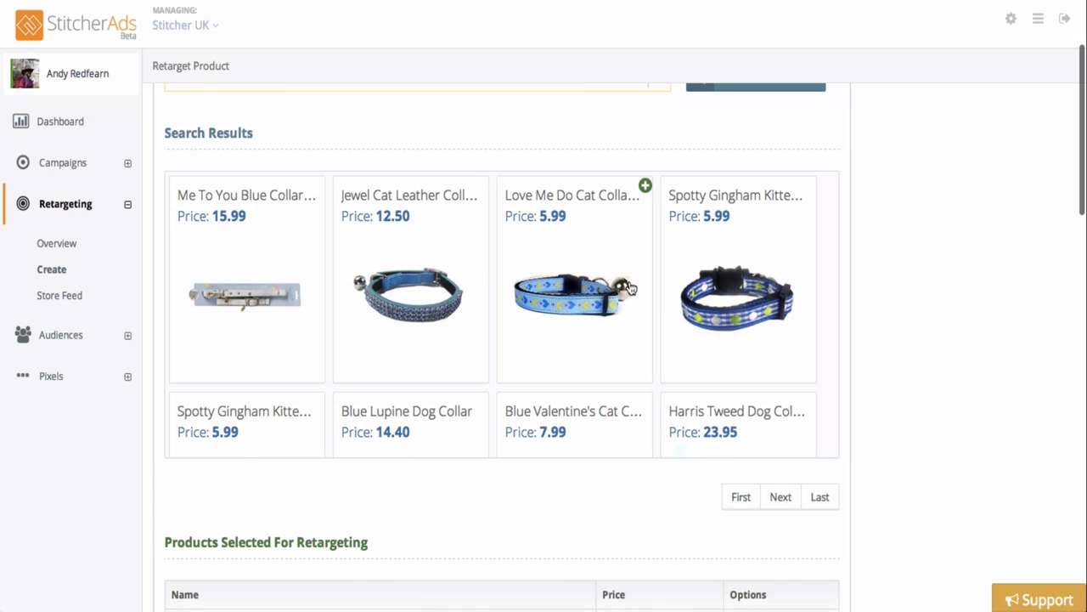
left_click(751, 293)
scroll(844, 301, "down", 8)
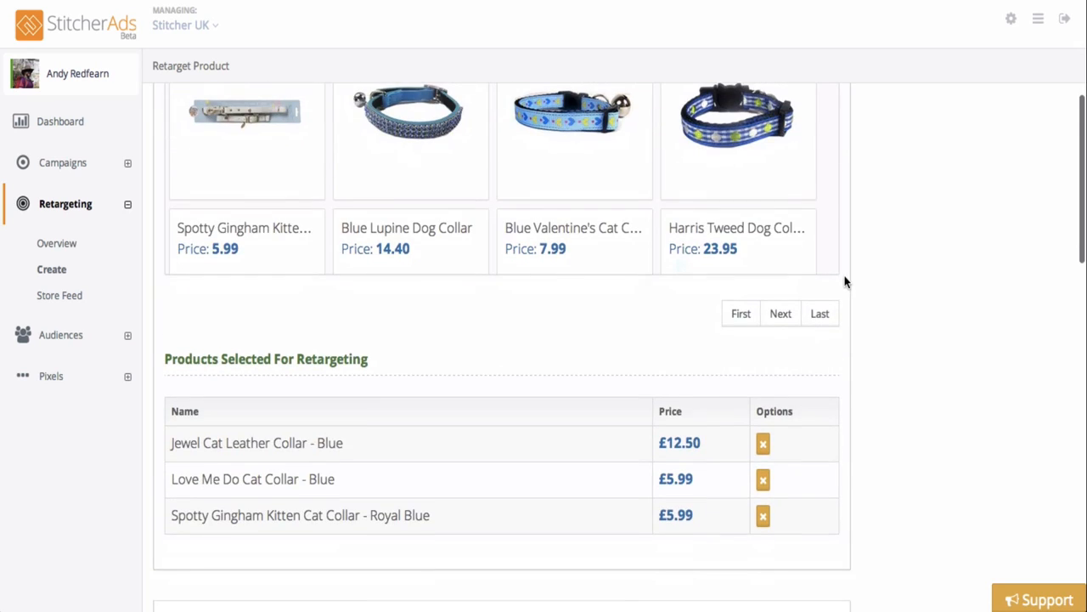
Set the retargeting campaign's daily budget to £300 and its max bid to £3.
scroll(844, 282, "down", 4)
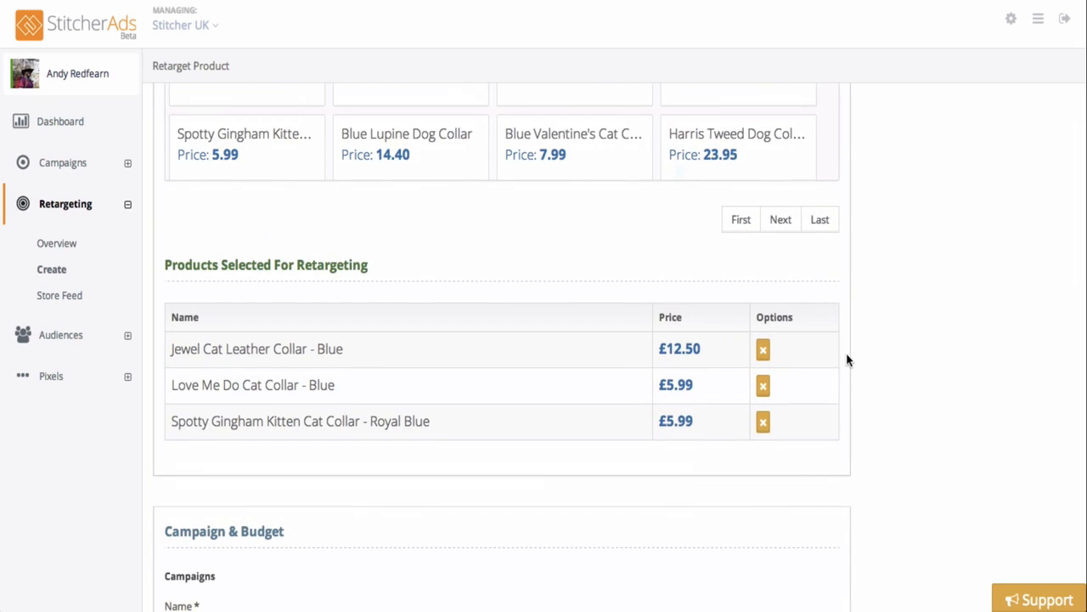
scroll(847, 360, "down", 7)
scroll(847, 360, "down", 5)
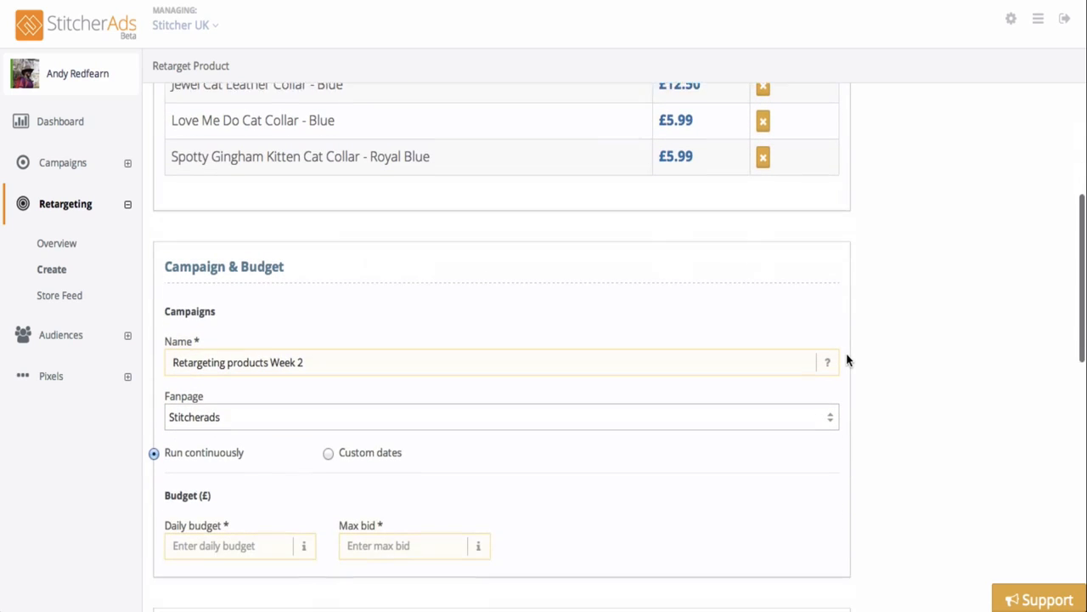
scroll(767, 480, "down", 5)
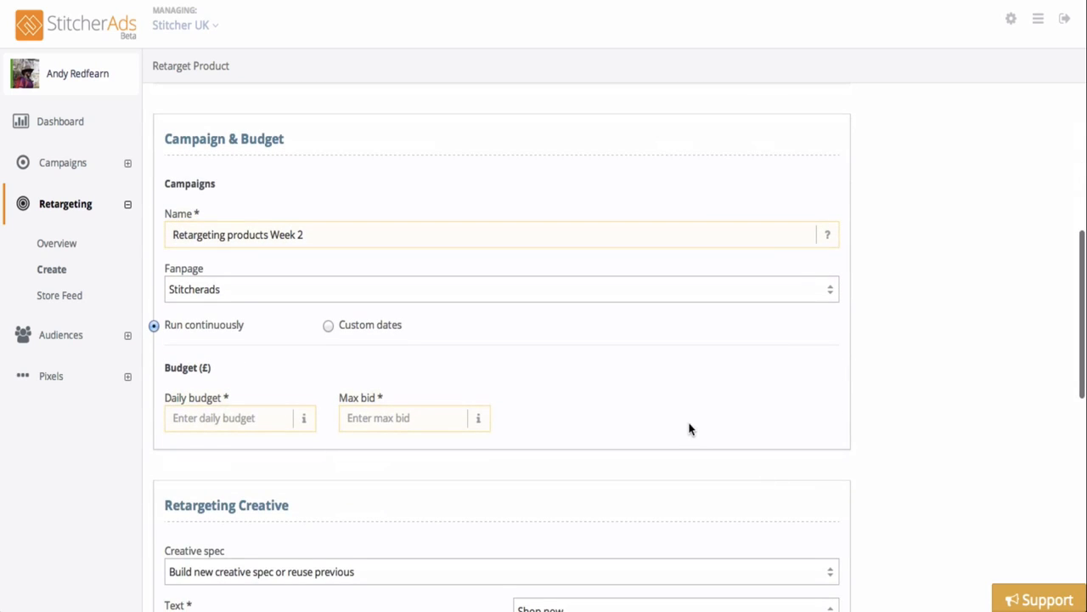
left_click(239, 424)
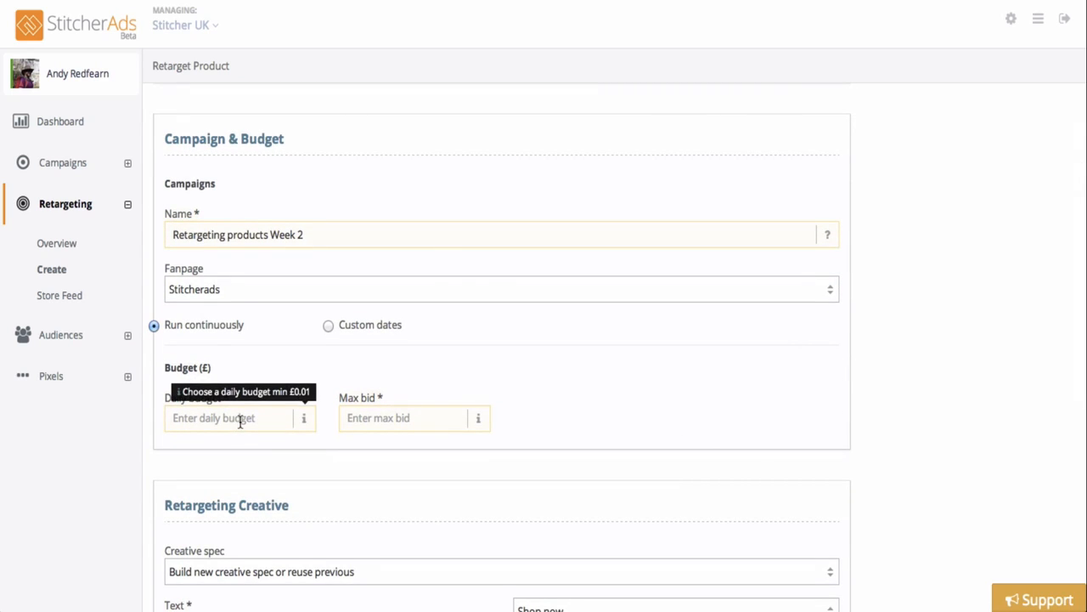
left_click(337, 234)
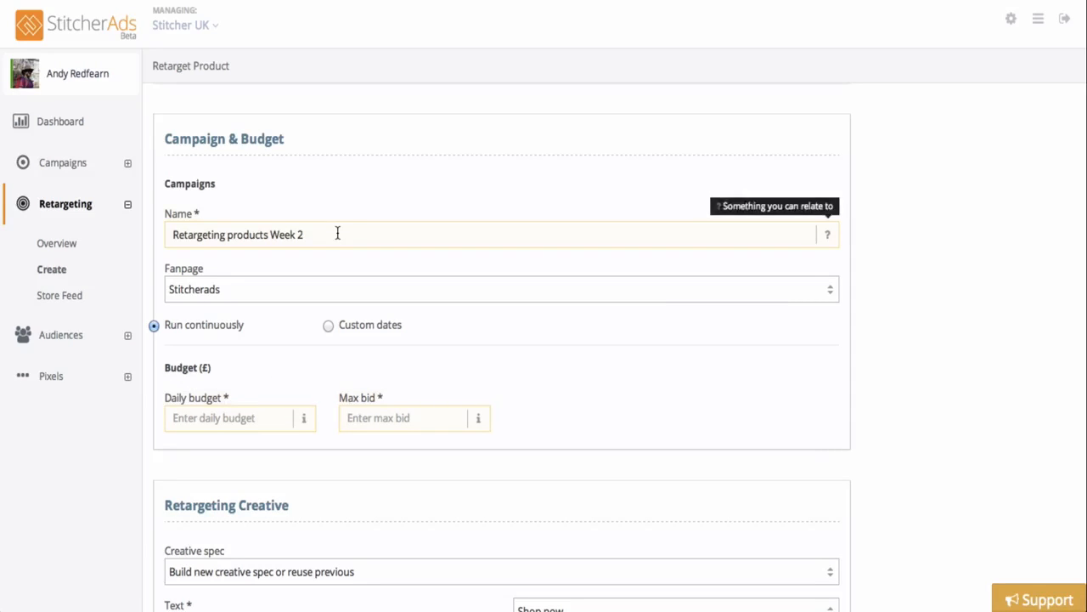
left_click(226, 417)
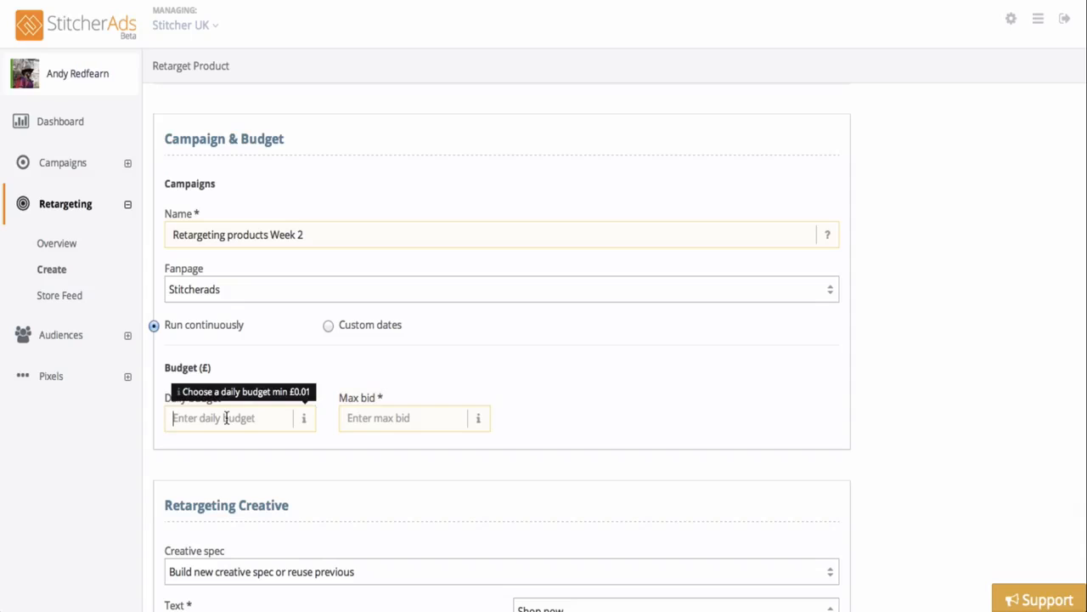
type("300")
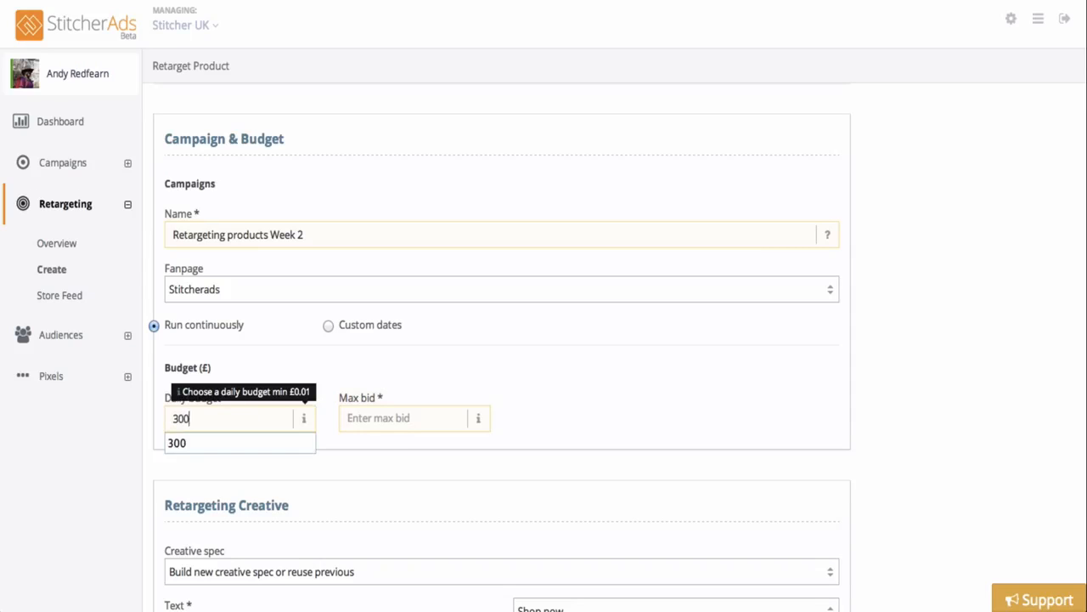
key("Tab")
type("3")
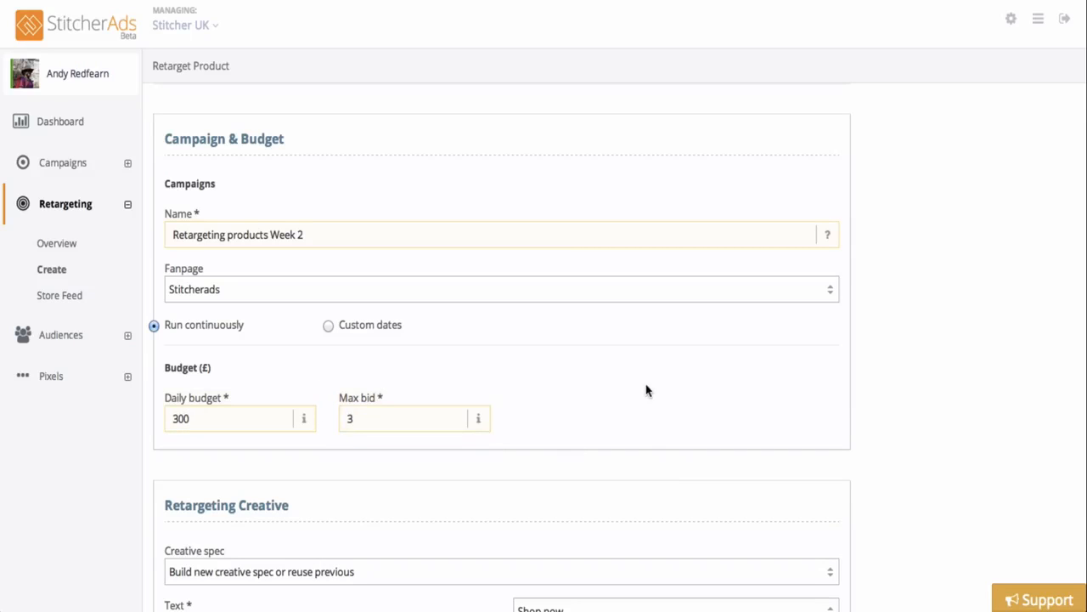
Write the retargeting creative text "Interested in {{title}}? Come and buy now for {{price}}" using the dynamic title and price, with Shop now as call to action.
scroll(722, 450, "down", 3)
scroll(886, 381, "down", 3)
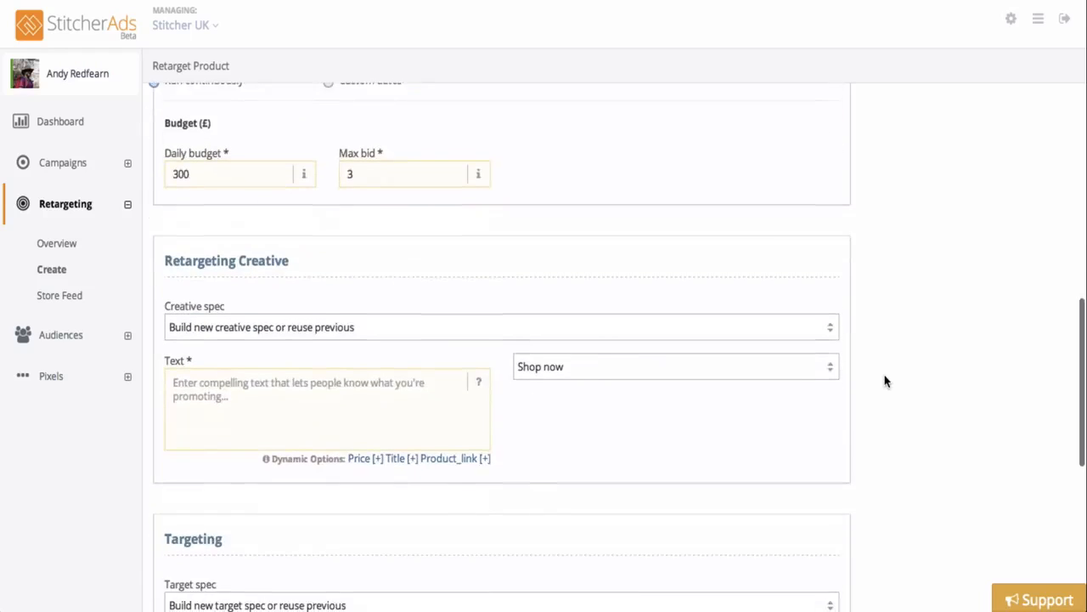
scroll(601, 451, "down", 1)
left_click(424, 356)
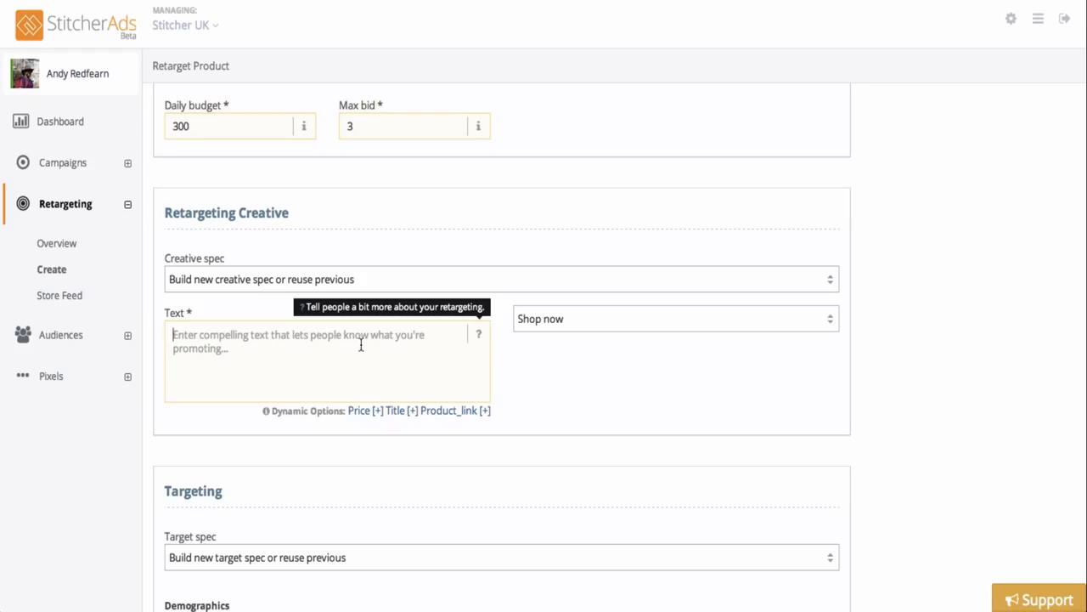
type("Interested in")
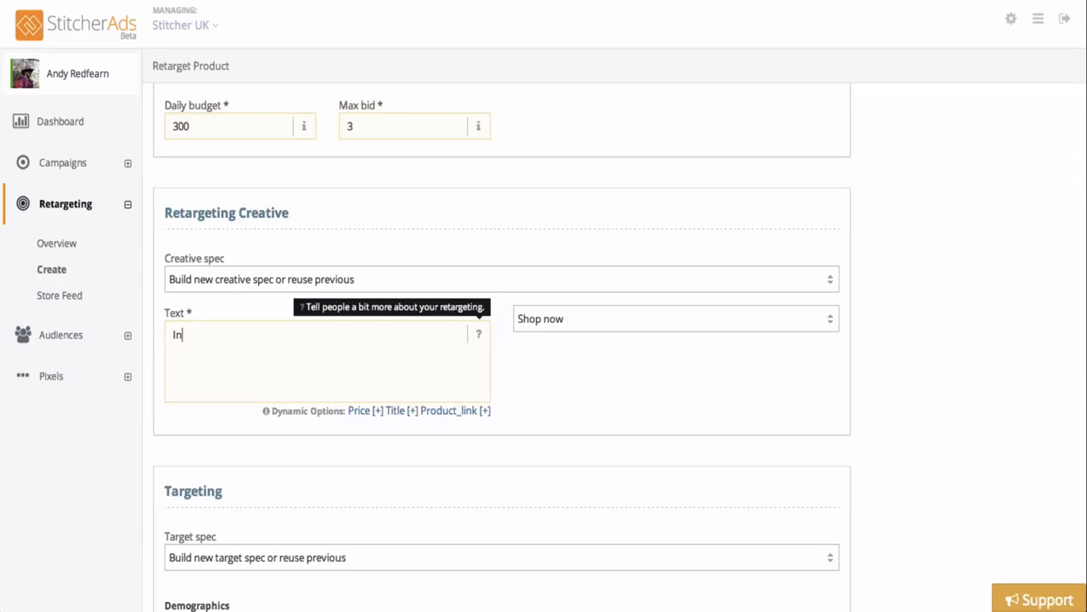
left_click(396, 410)
type("? Com")
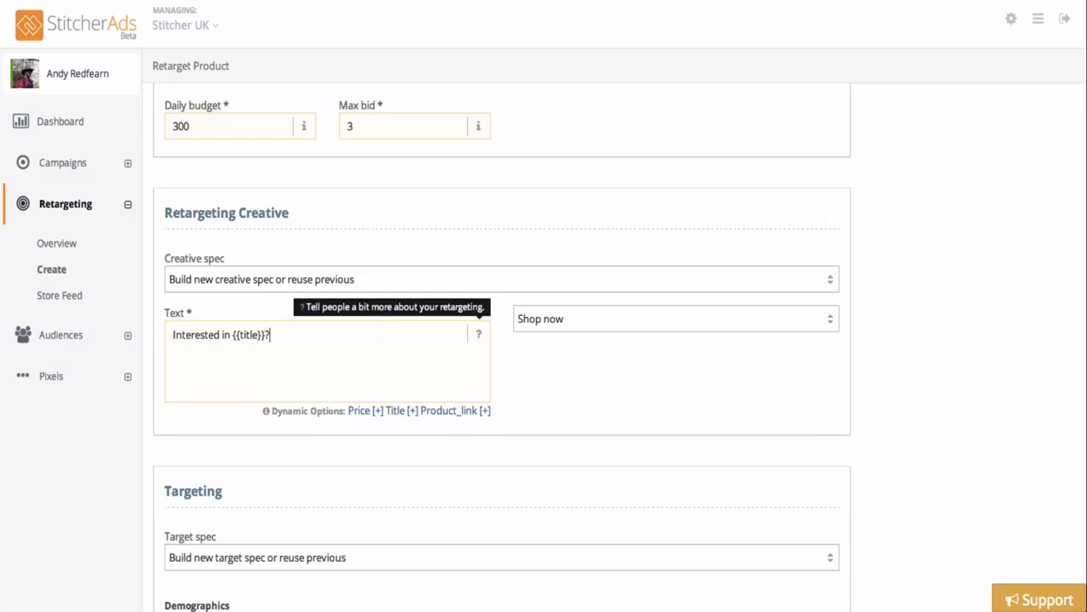
type("e and buy now for")
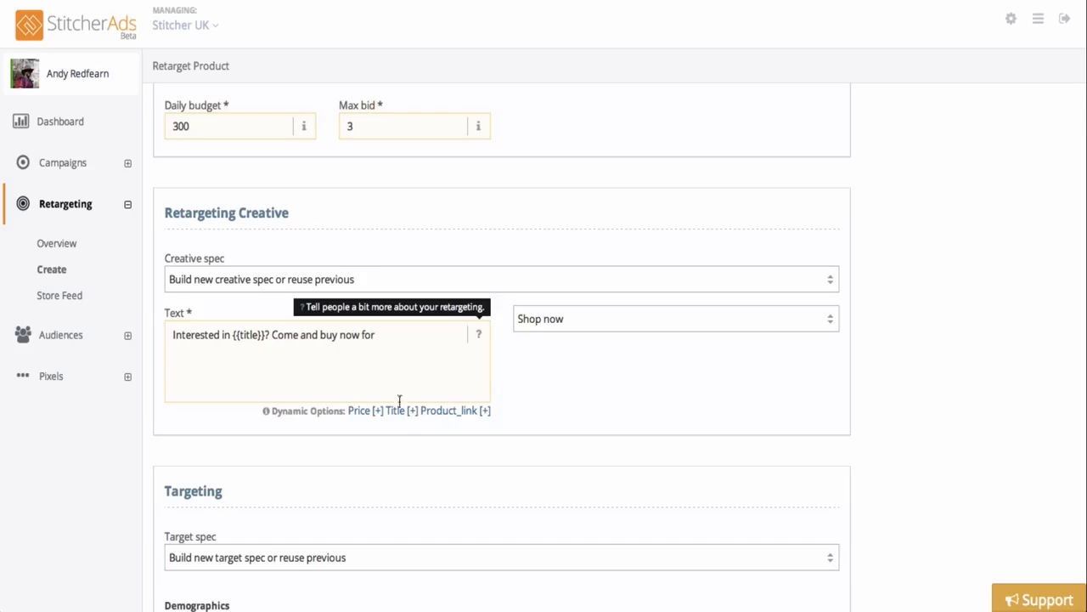
left_click(362, 411)
left_click(639, 319)
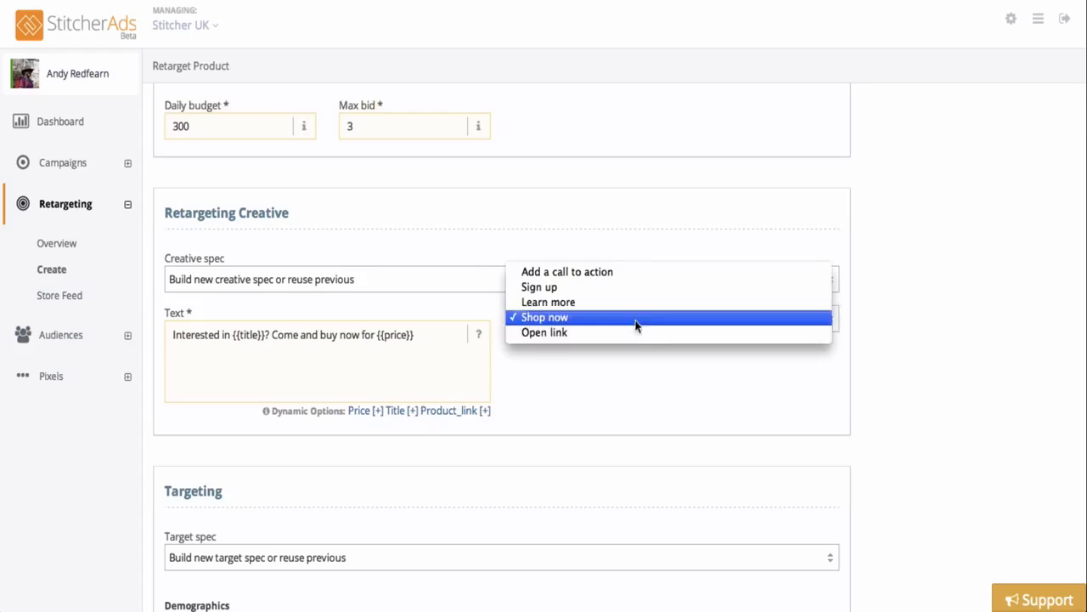
left_click(631, 321)
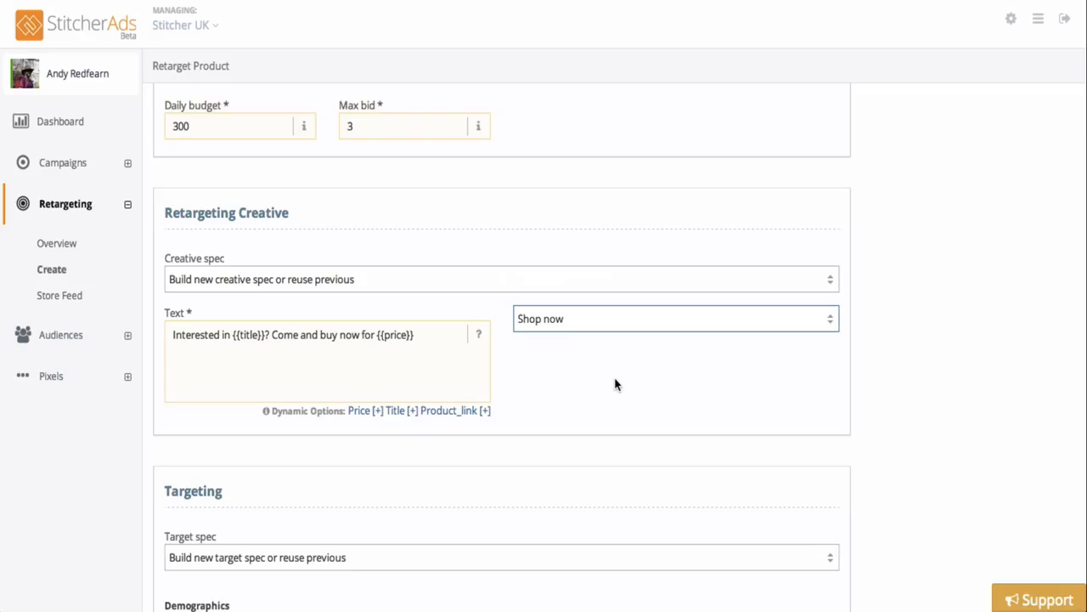
scroll(929, 376, "down", 5)
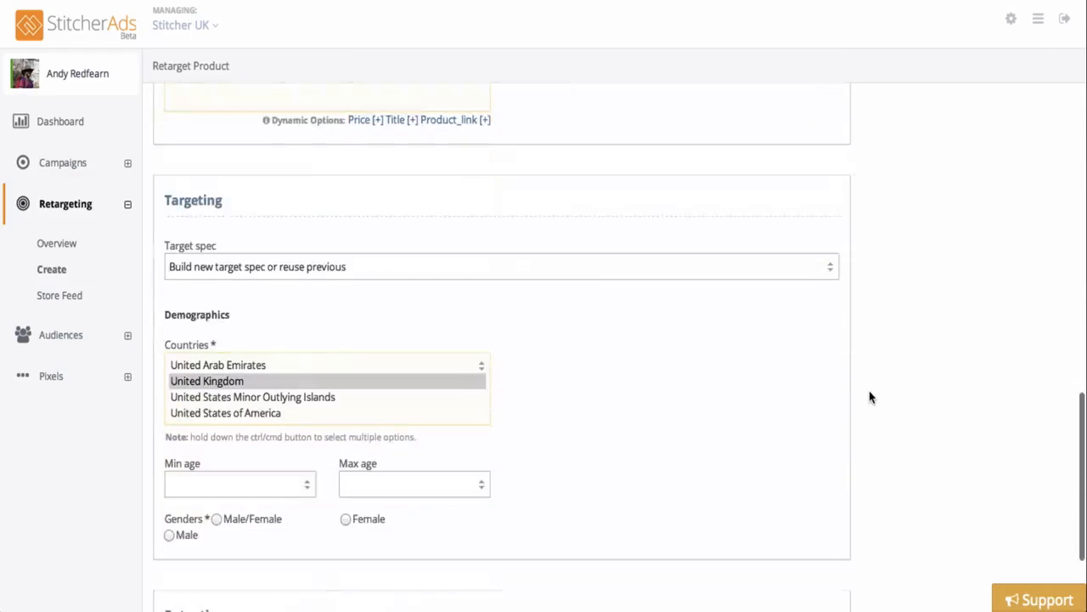
scroll(870, 397, "down", 1)
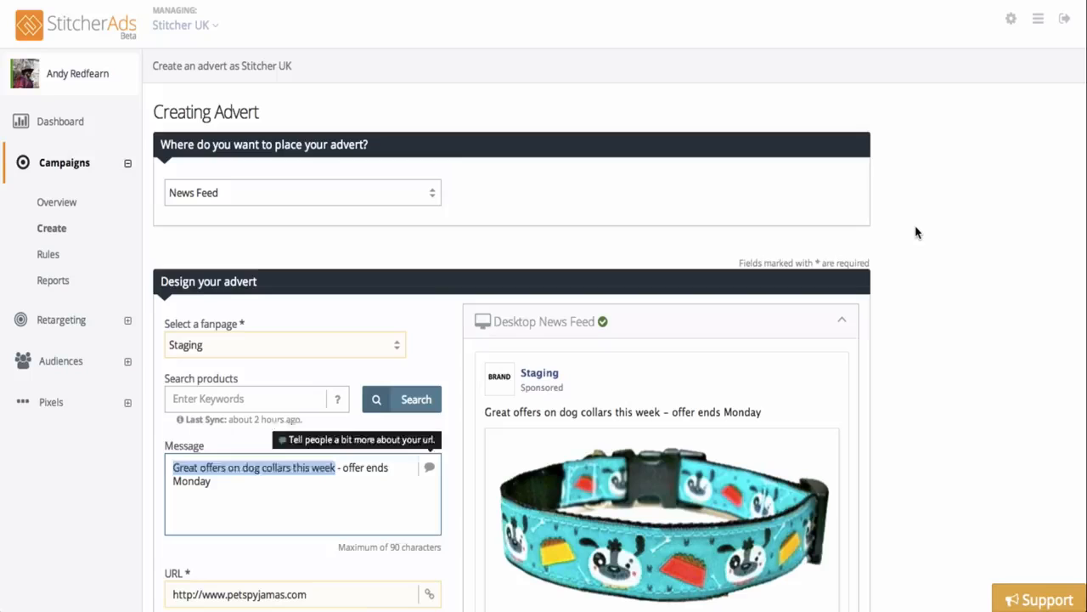
Examine the News Feed advert's design fields, its desktop preview and the targeting settings below them.
left_click(916, 233)
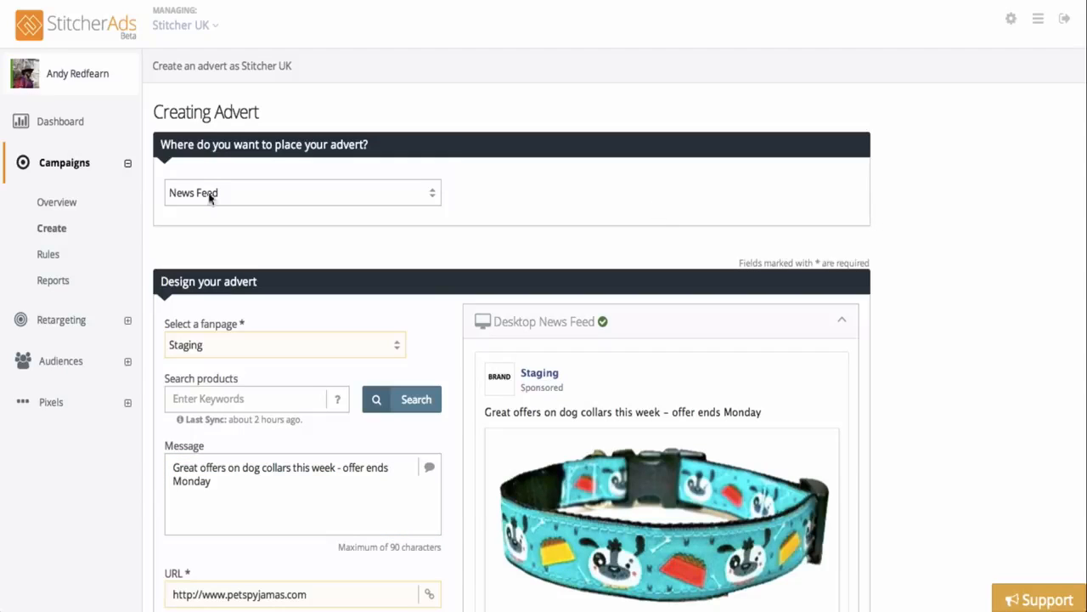
left_click(60, 235)
scroll(904, 265, "down", 3)
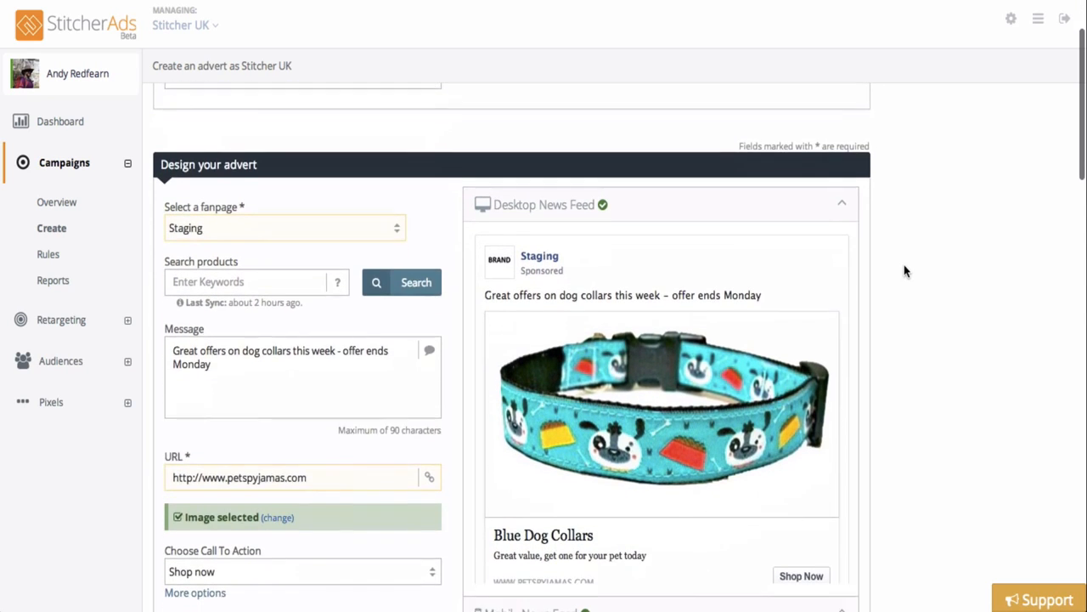
scroll(904, 270, "down", 2)
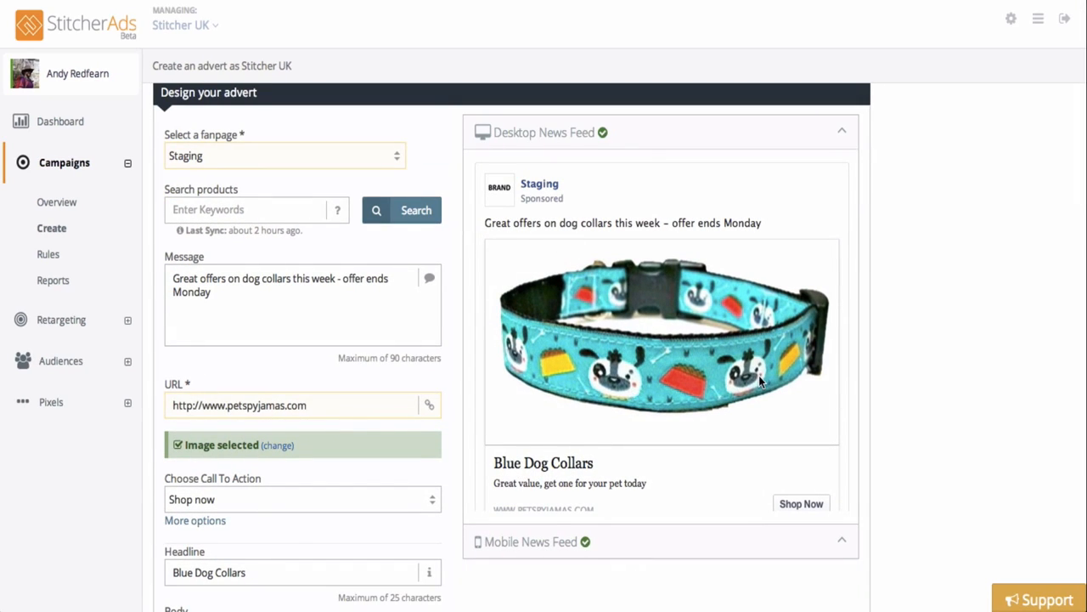
scroll(915, 382, "down", 2)
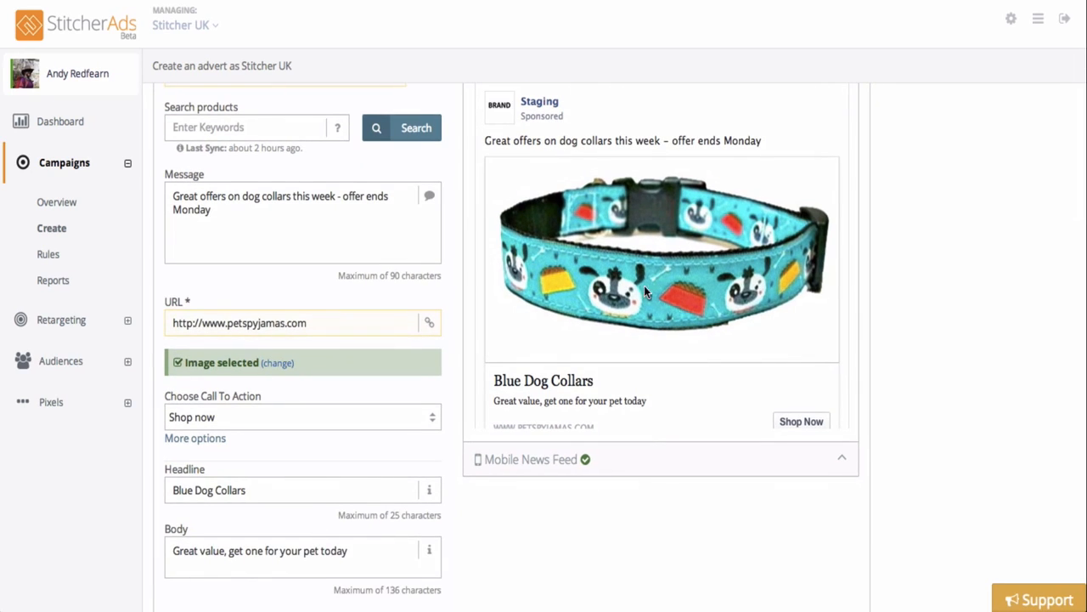
scroll(693, 262, "up", 1)
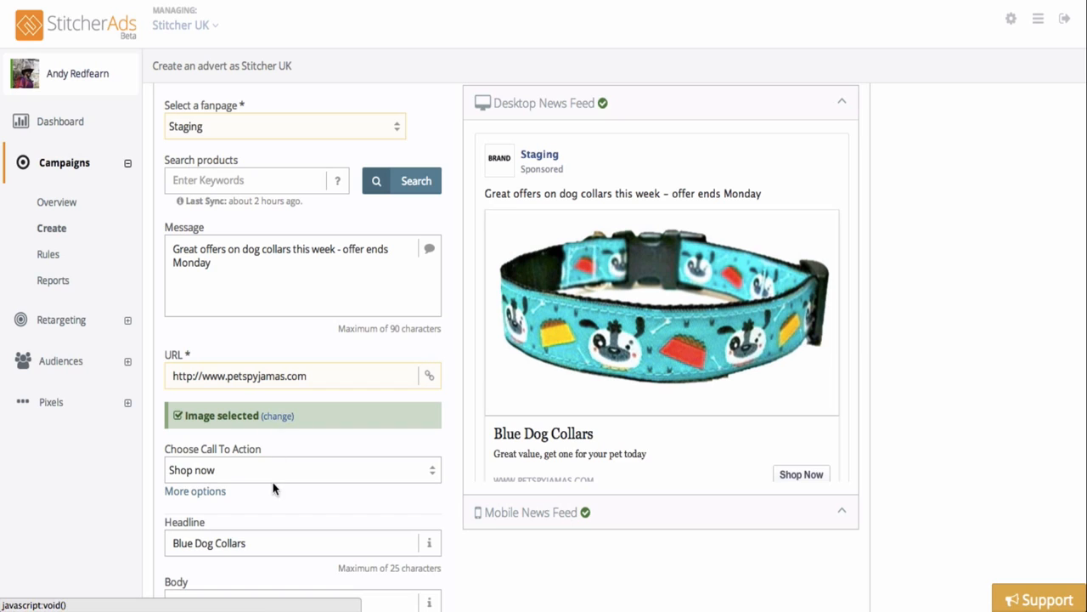
scroll(286, 515, "down", 2)
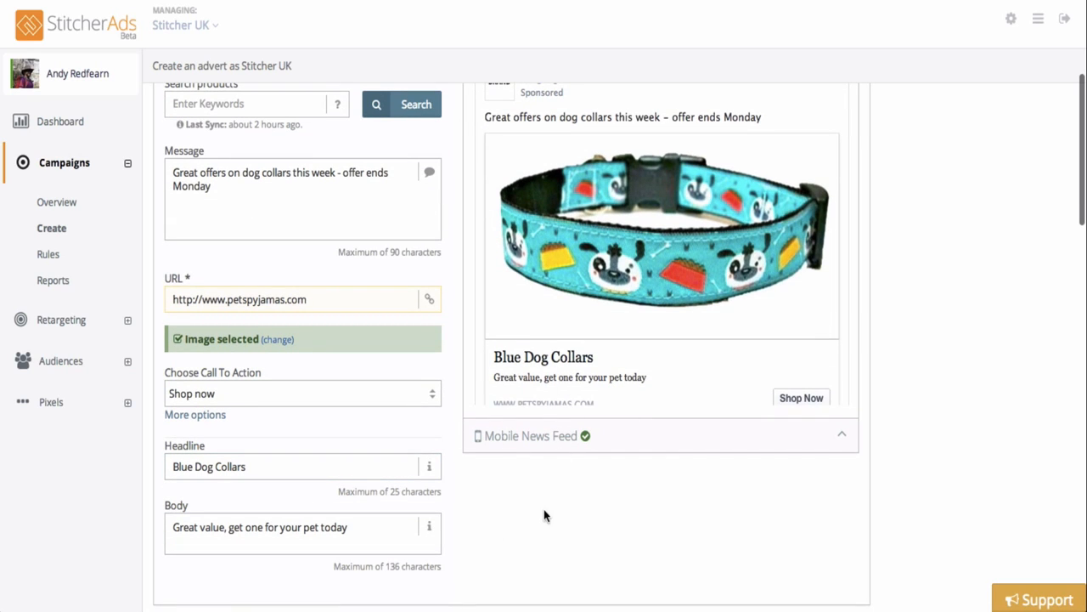
scroll(664, 548, "down", 5)
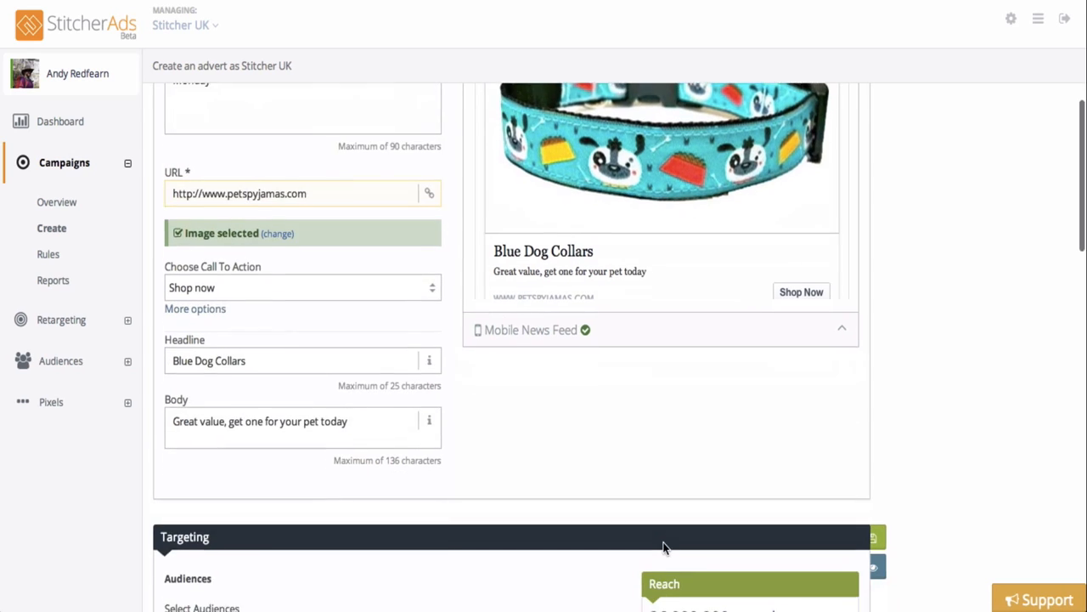
scroll(616, 487, "down", 10)
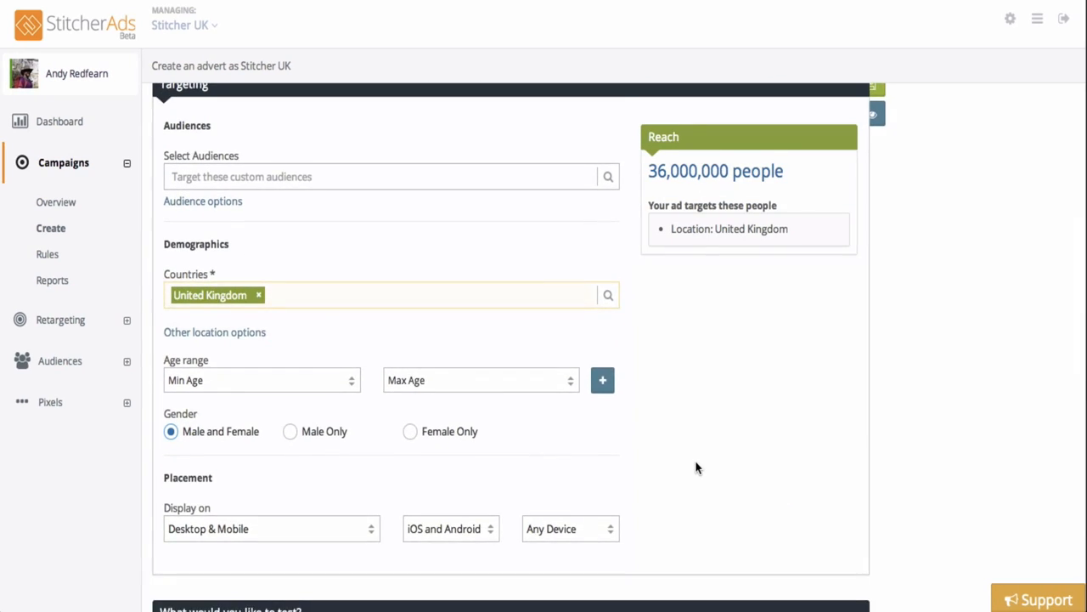
Set the advert's minimum target age to 20 and view the choices for the maximum age.
scroll(695, 468, "up", 1)
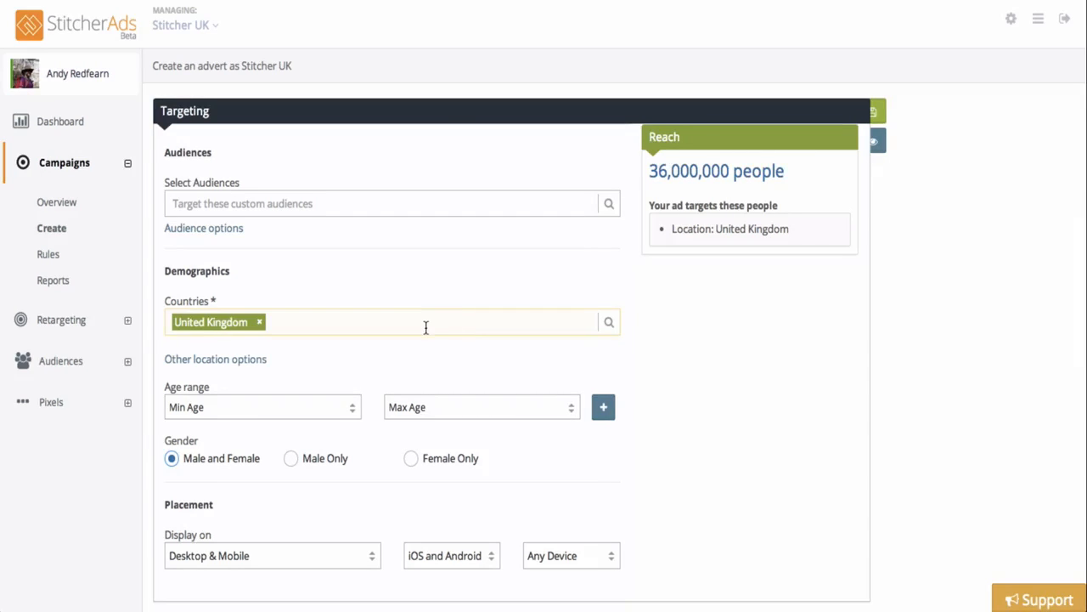
left_click(349, 413)
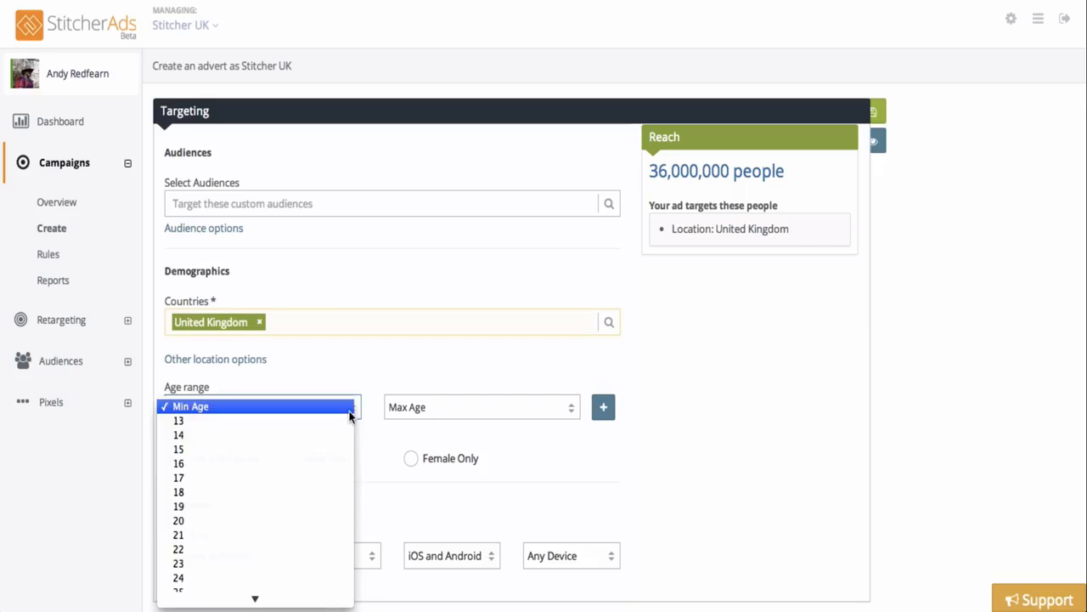
left_click(324, 475)
left_click(493, 409)
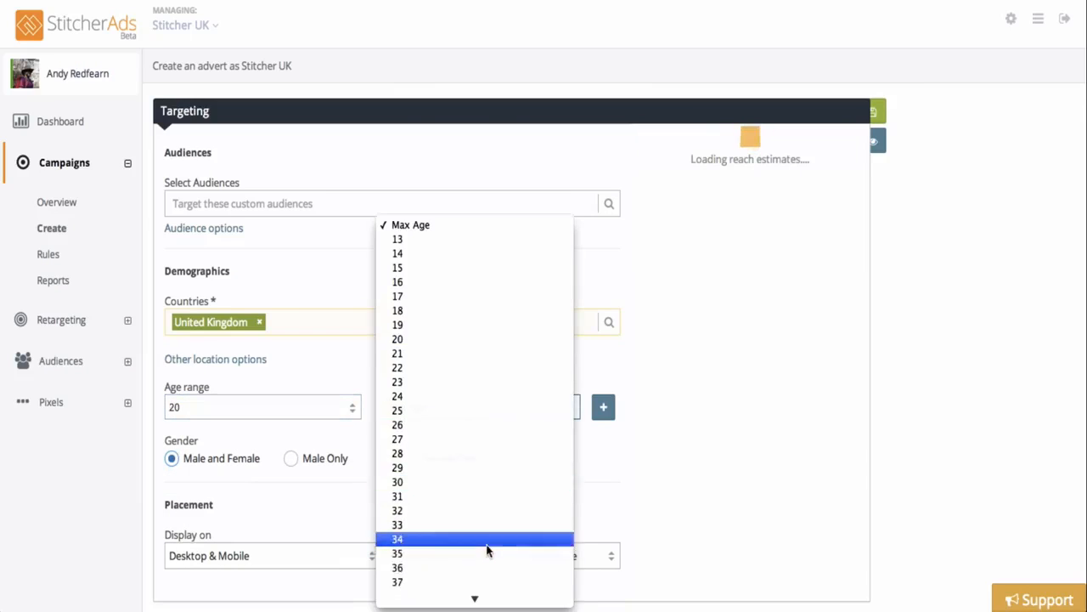
left_click(491, 467)
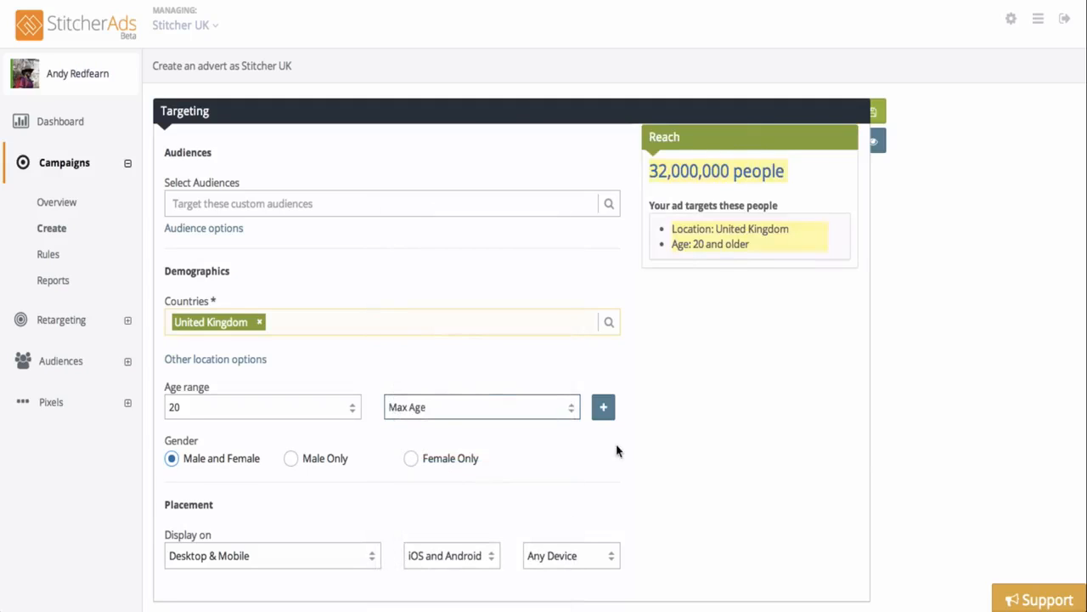
Set the first age range's maximum to 30 and add a second target age range from 31 to 45.
left_click(604, 407)
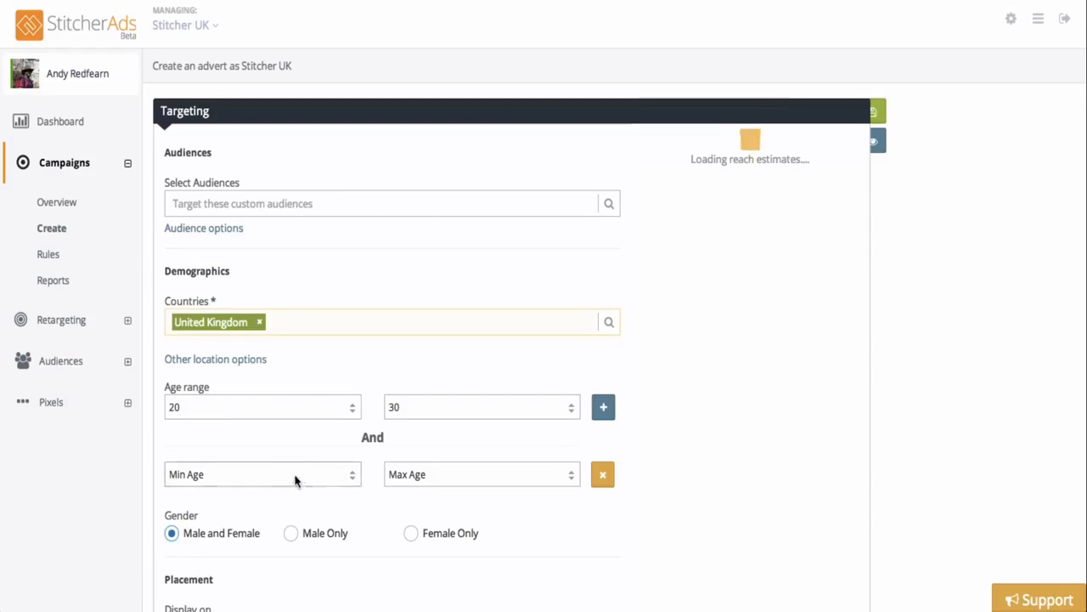
left_click(294, 477)
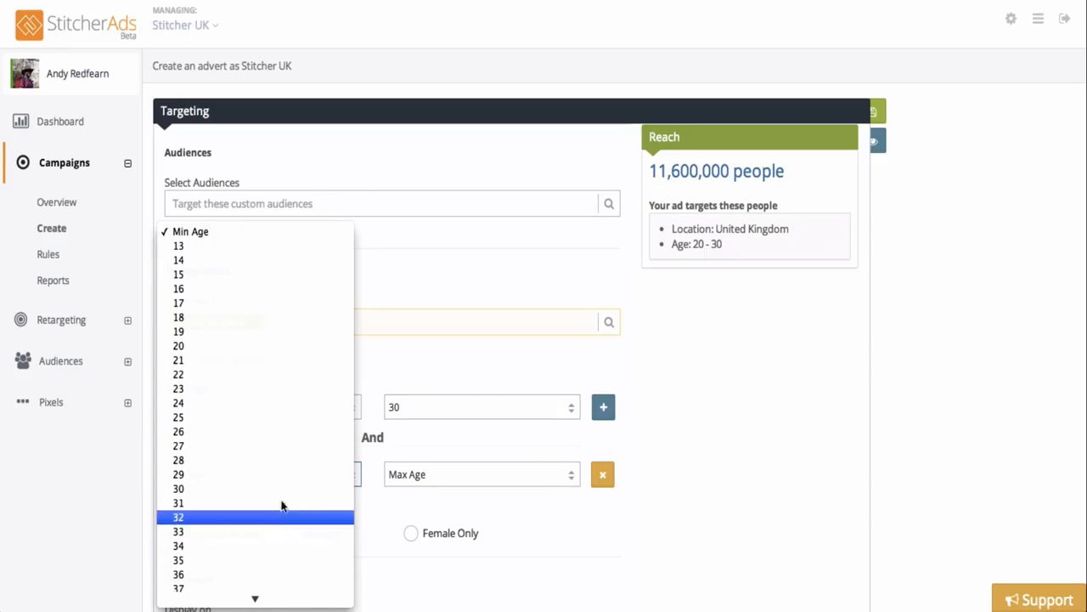
left_click(281, 502)
left_click(407, 476)
scroll(446, 549, "down", 10)
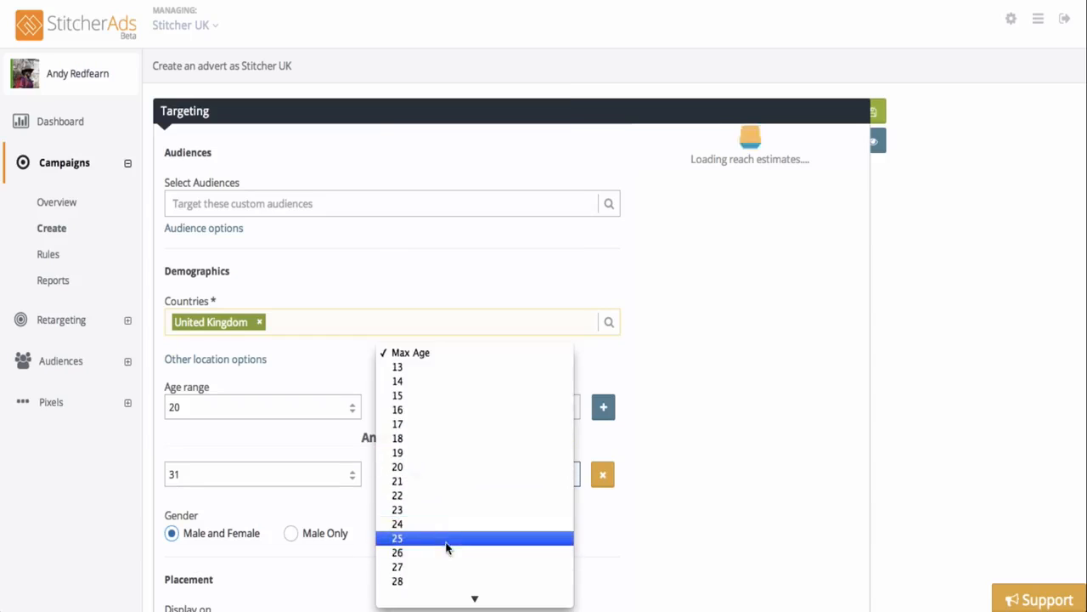
scroll(447, 549, "down", 5)
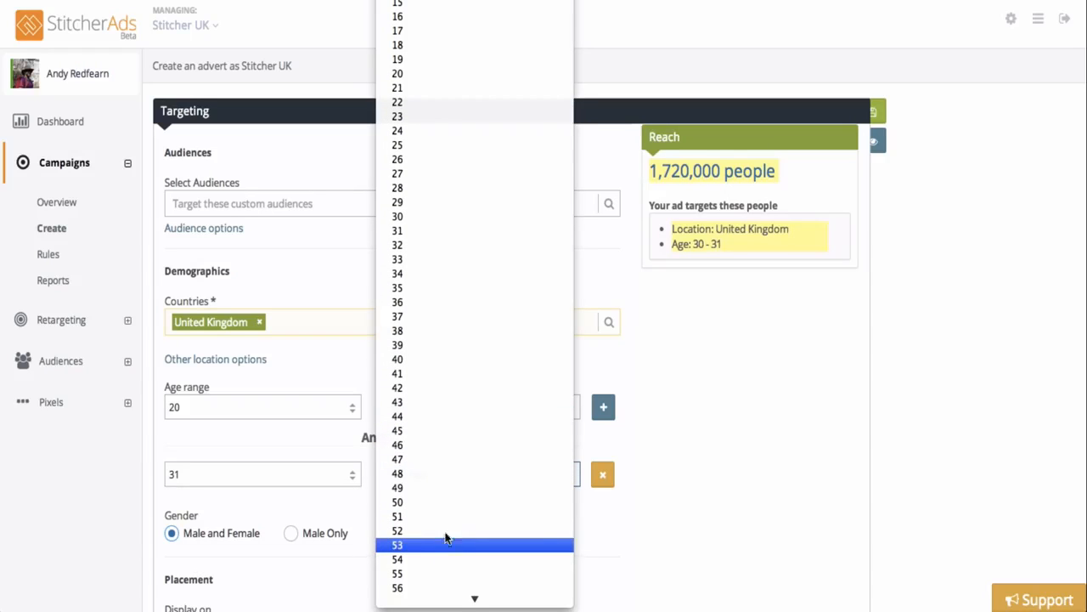
left_click(444, 435)
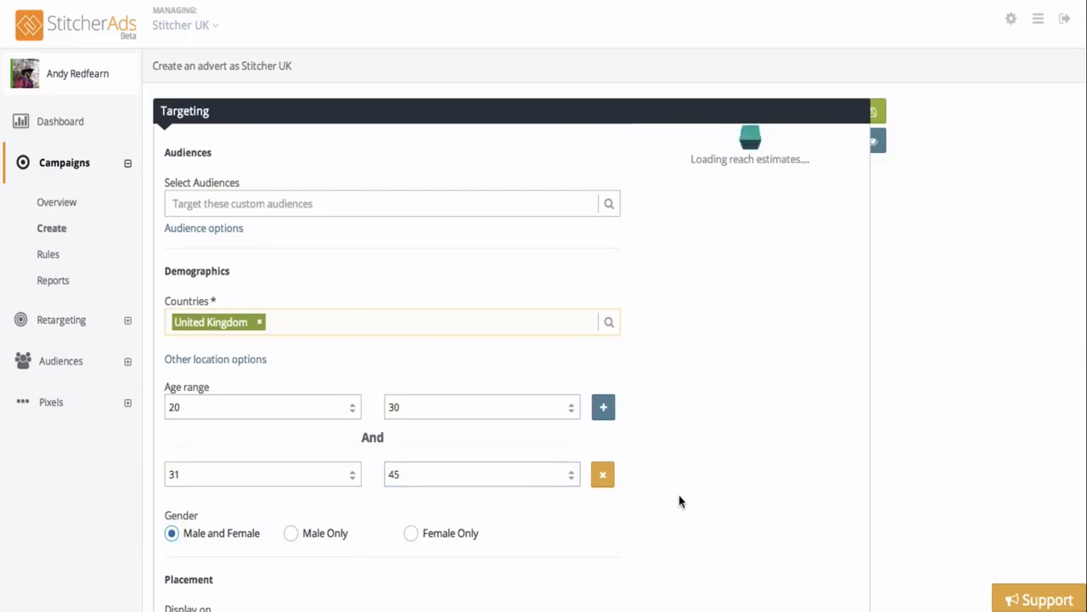
Split-test the advert by genders, age ranges and devices.
scroll(678, 495, "down", 2)
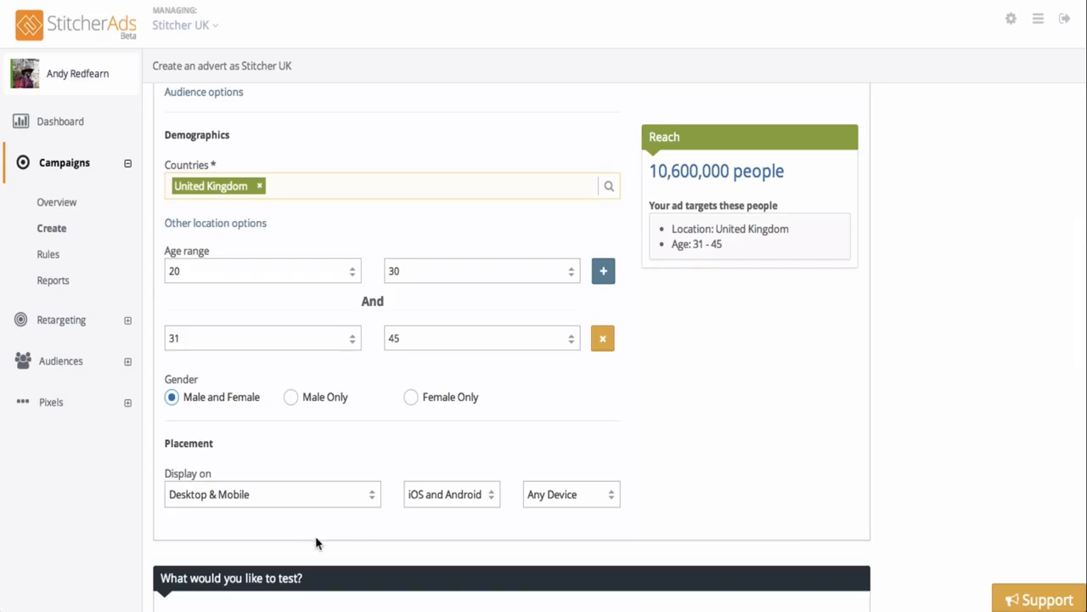
scroll(353, 530, "down", 1)
scroll(831, 455, "down", 5)
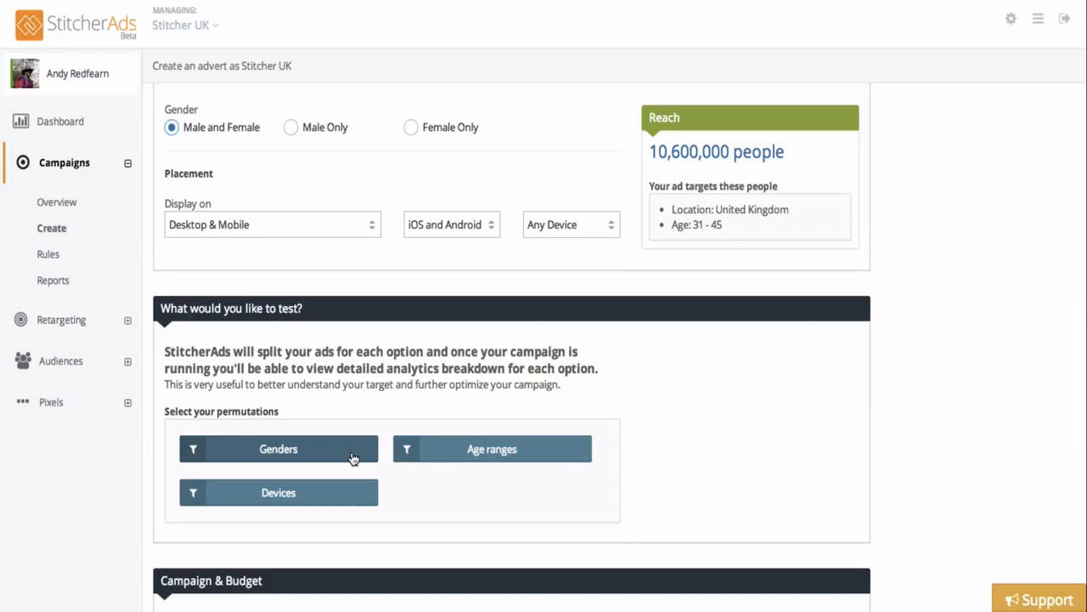
left_click(357, 453)
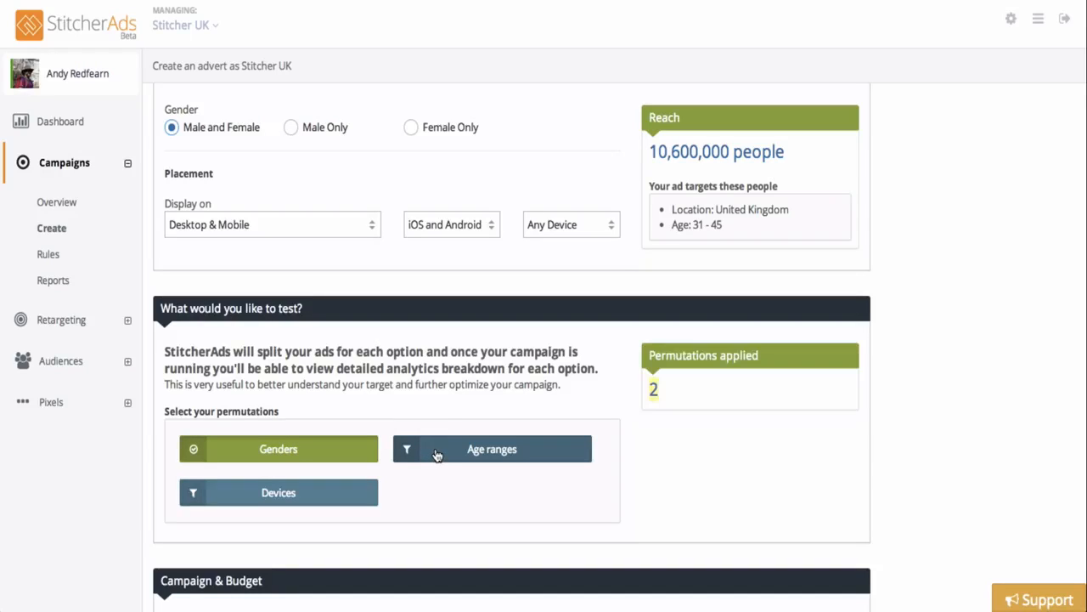
left_click(449, 460)
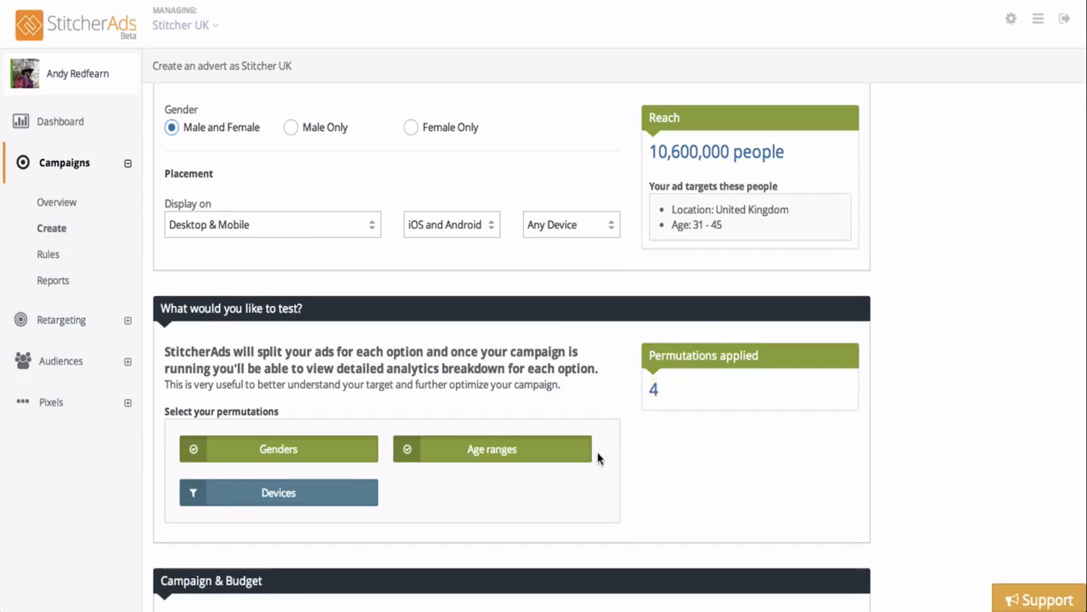
left_click(346, 498)
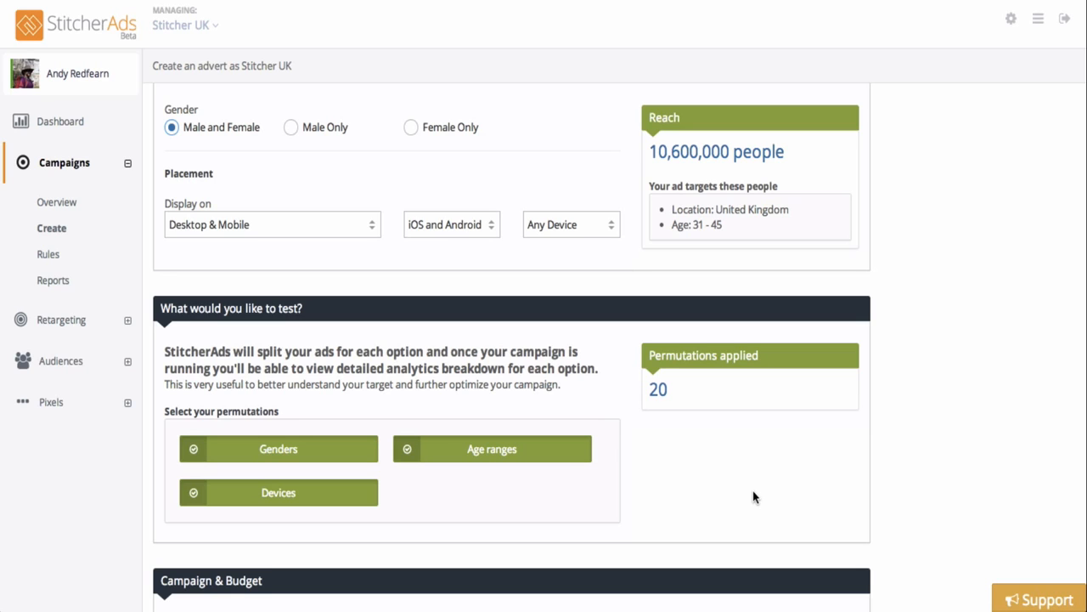
Set the prospecting campaign's daily budget to £3000 and review the budget summary and bidding options.
scroll(752, 490, "down", 3)
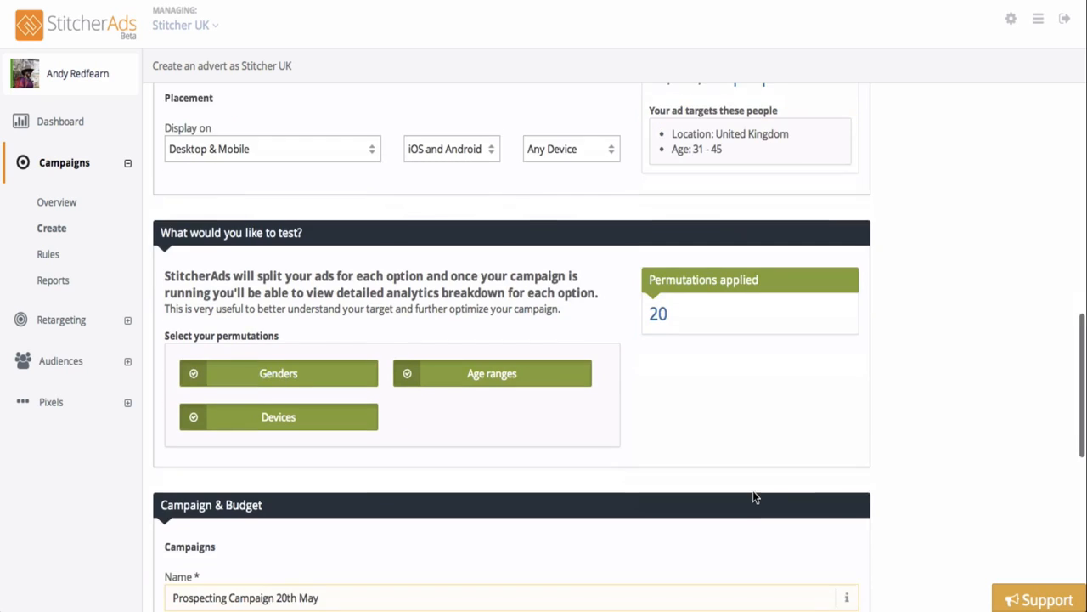
scroll(753, 490, "down", 3)
scroll(759, 548, "down", 3)
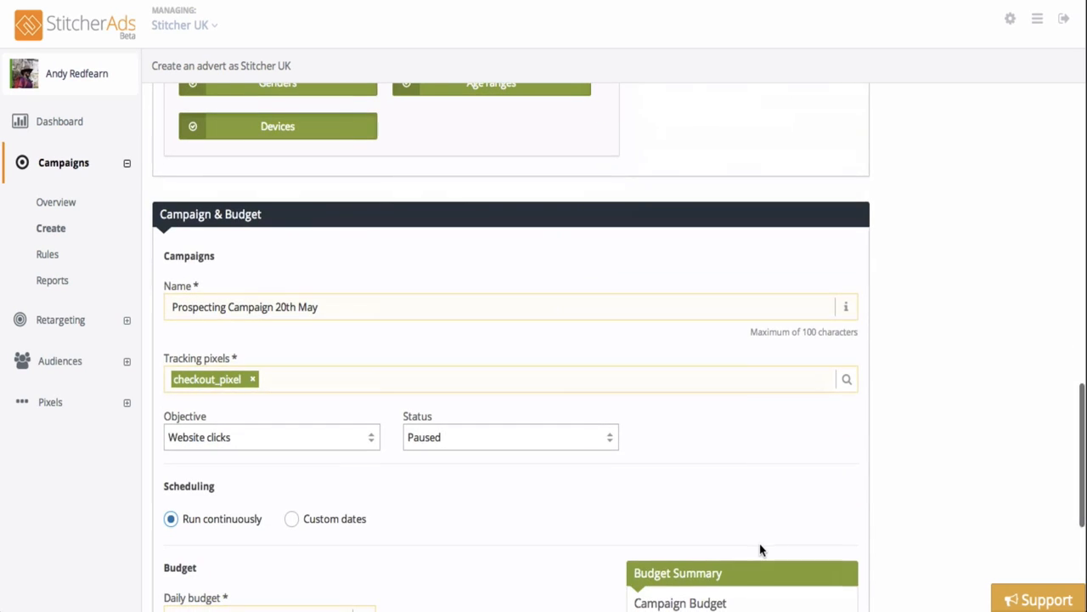
scroll(855, 450, "down", 4)
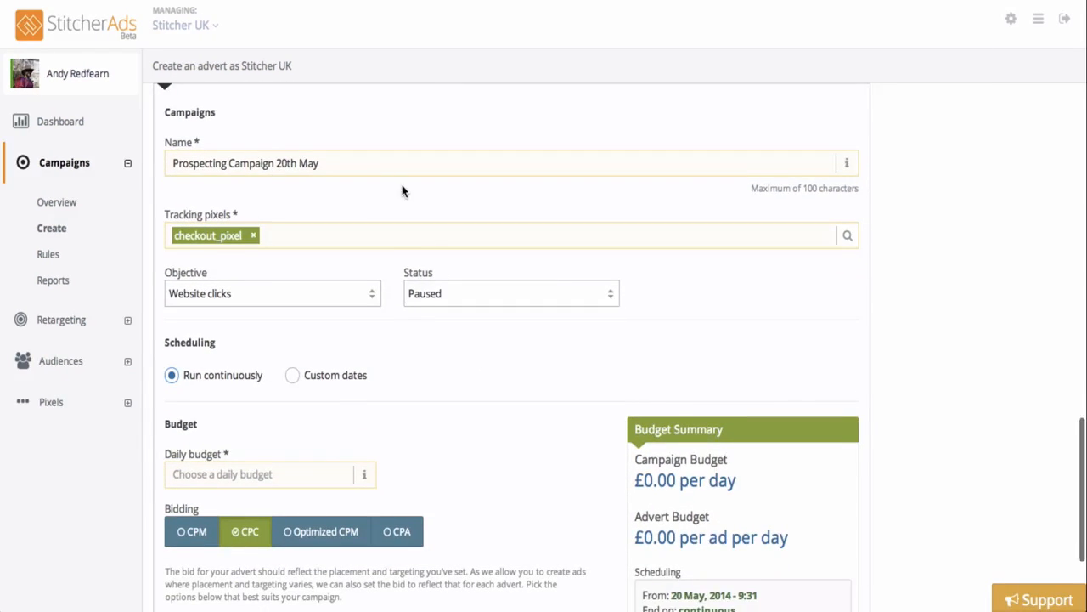
scroll(403, 186, "up", 1)
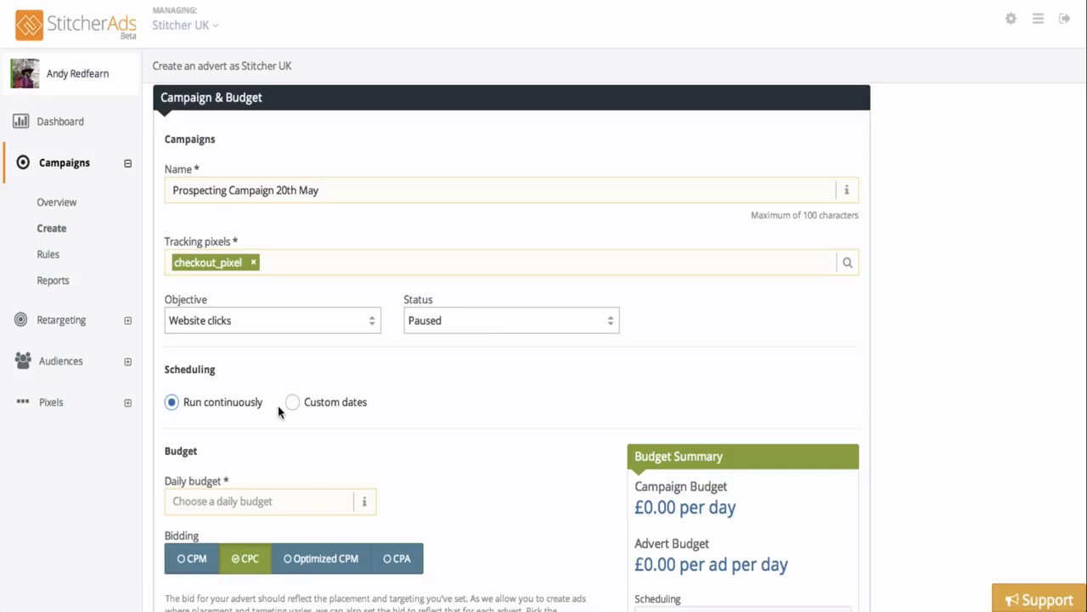
scroll(306, 471, "down", 1)
left_click(305, 442)
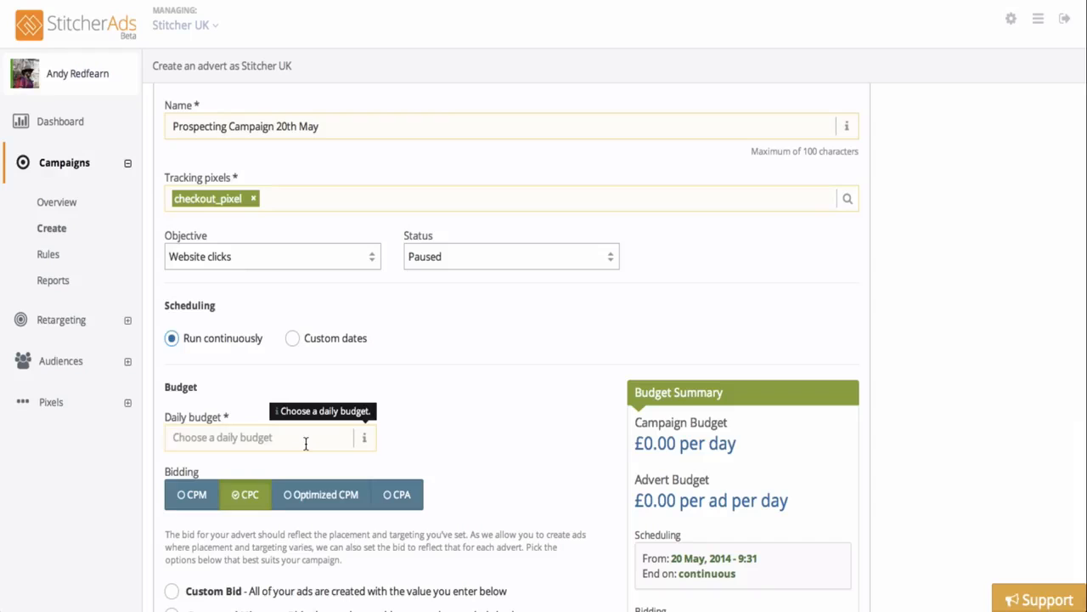
type("3000")
left_click(446, 448)
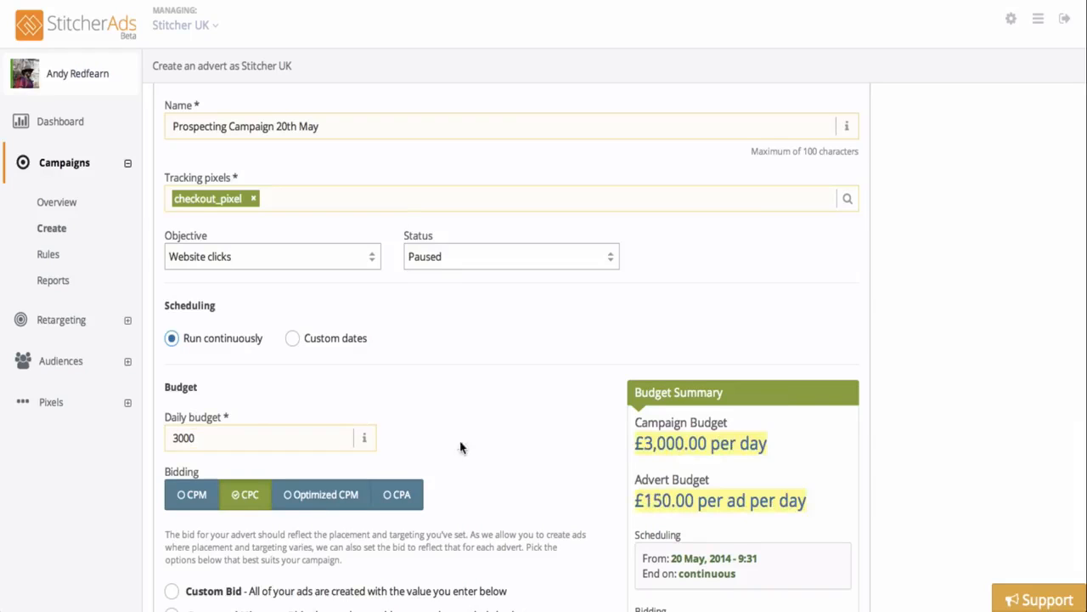
scroll(564, 461, "down", 1)
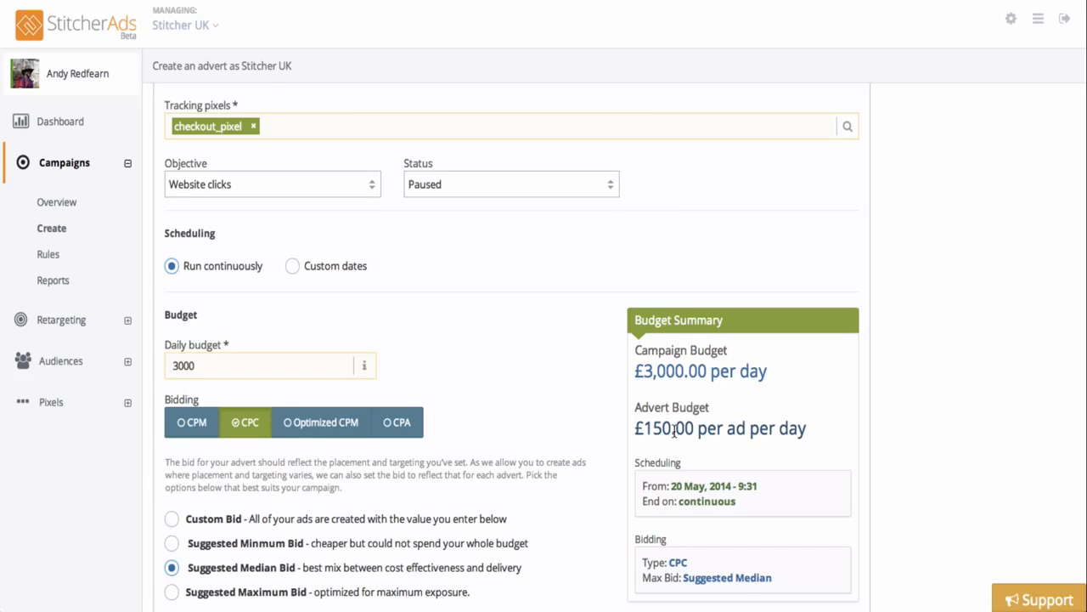
scroll(521, 417, "down", 1)
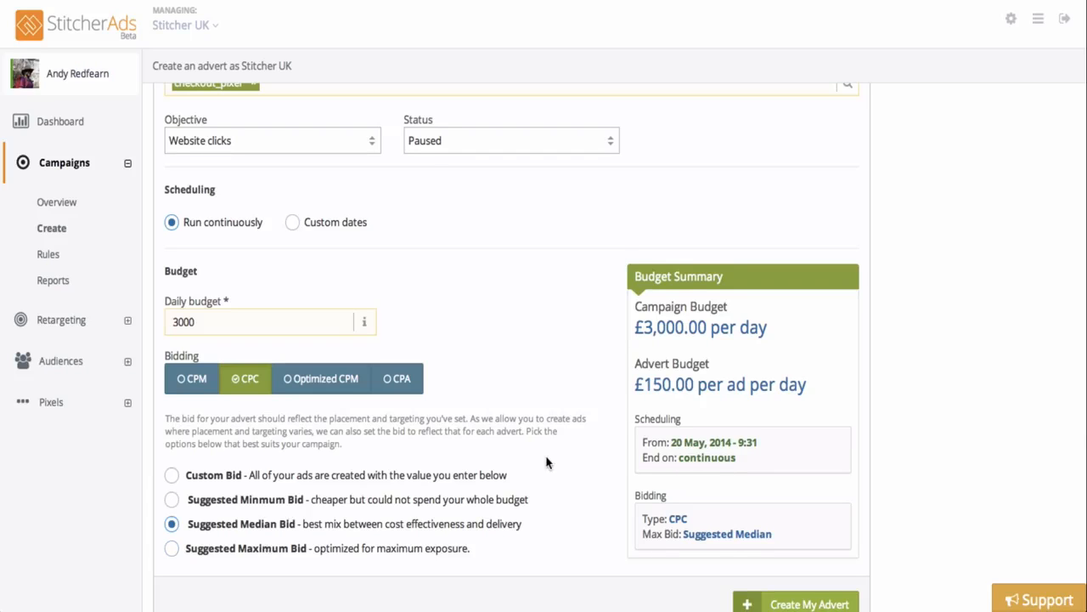
scroll(548, 464, "down", 1)
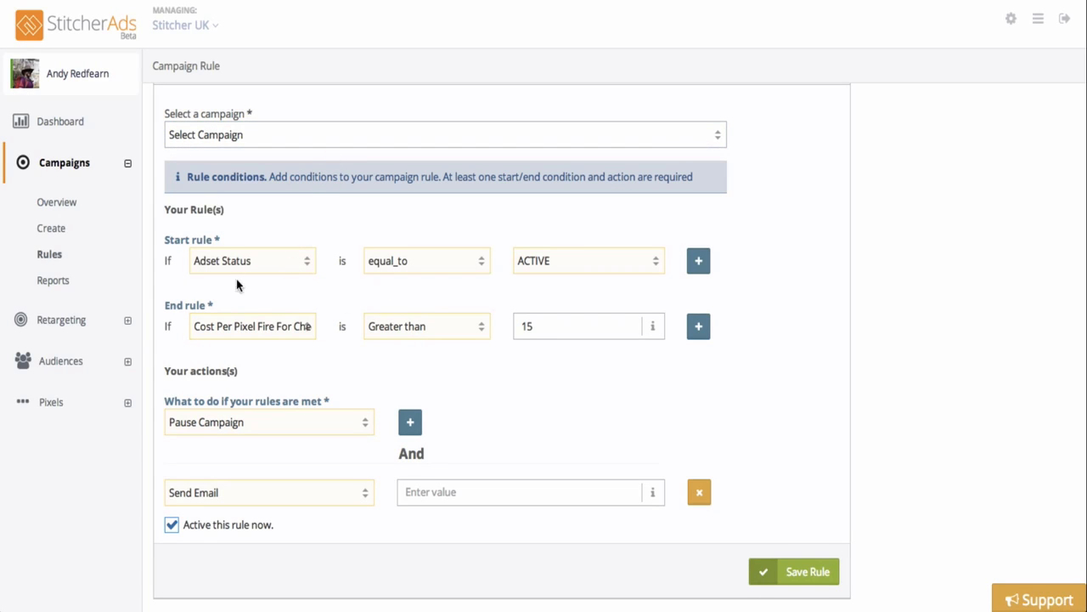
Examine the campaign rule's end condition choices, its threshold field and the value field of the Send Email action.
left_click(296, 335)
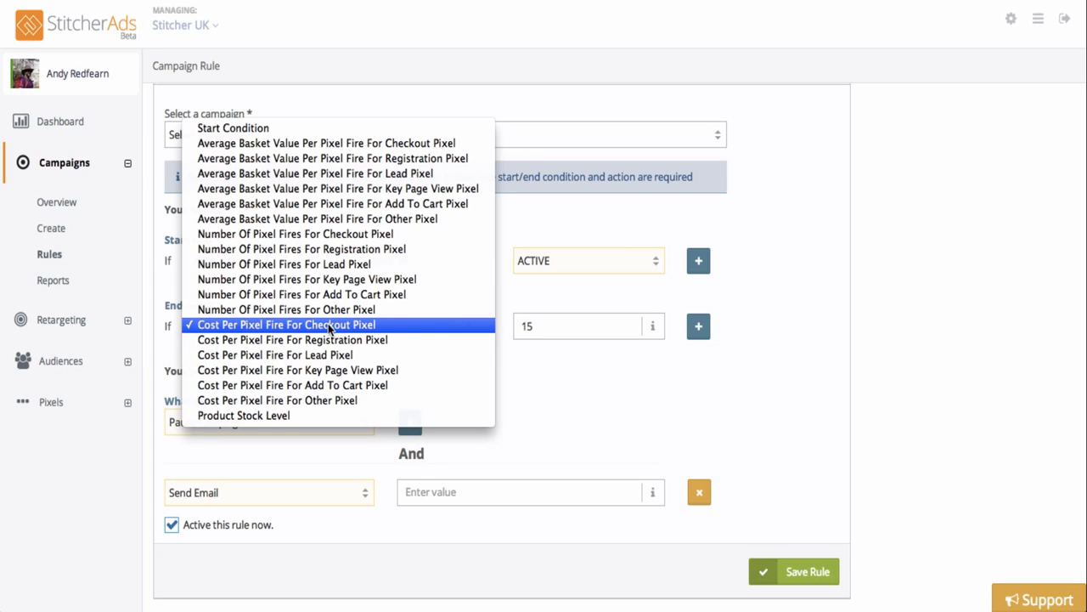
left_click(549, 391)
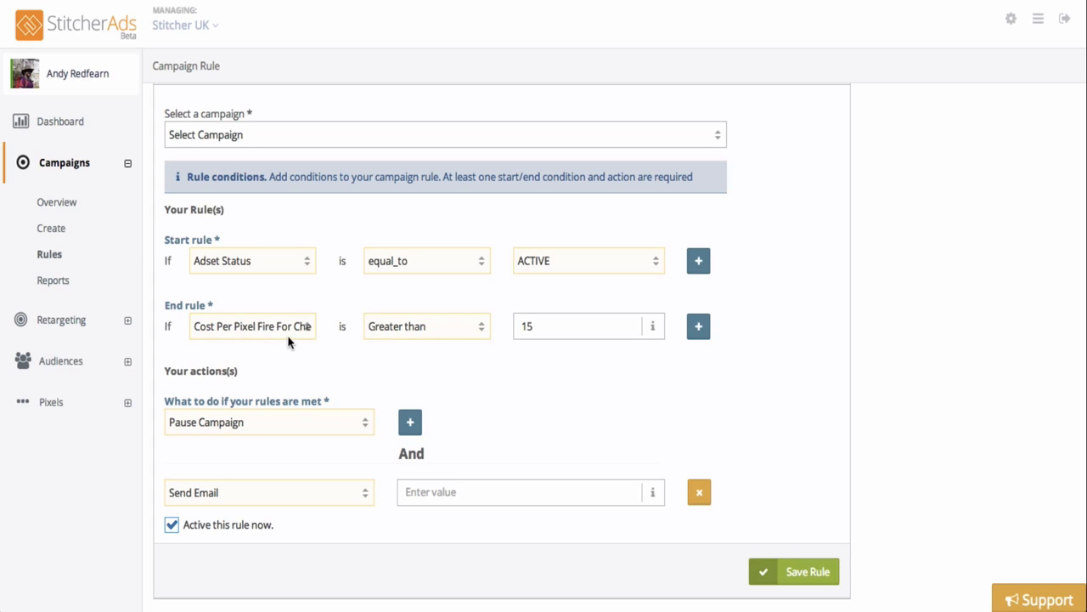
left_click(553, 333)
left_click(486, 389)
left_click(462, 498)
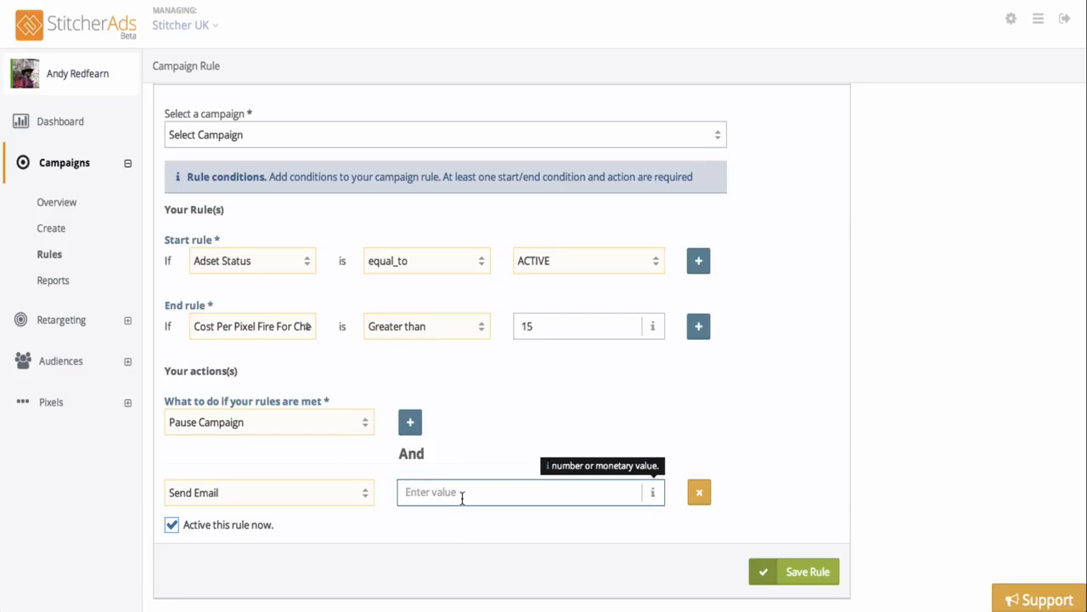